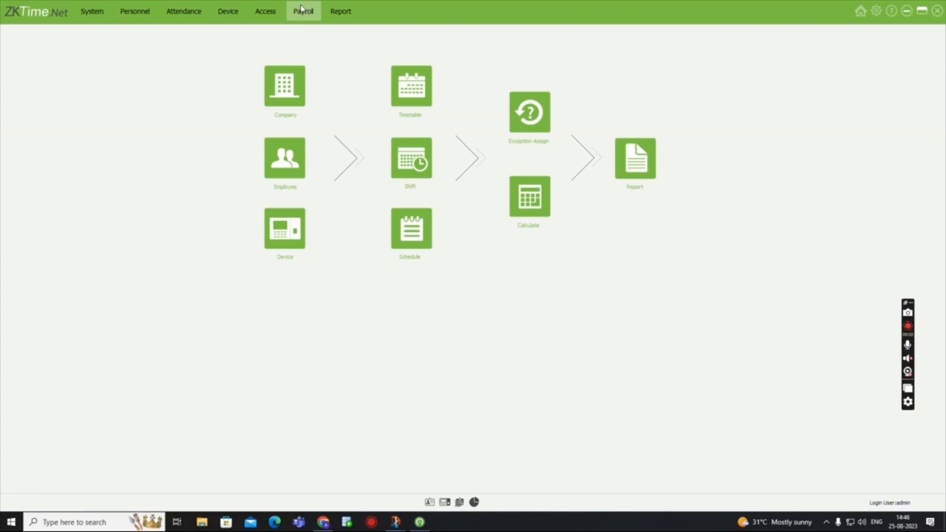
- Enable Work In Day Off in the company's basic attendance rule
click(185, 12)
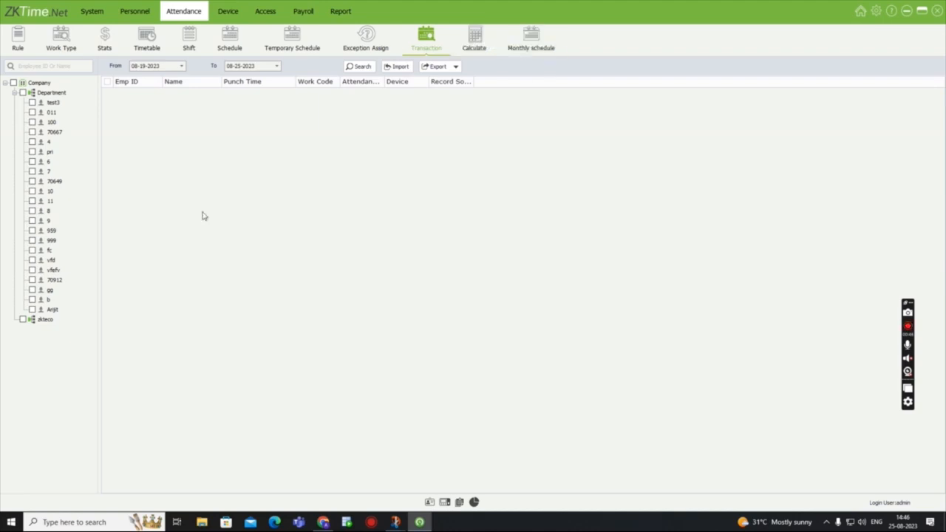
click(18, 46)
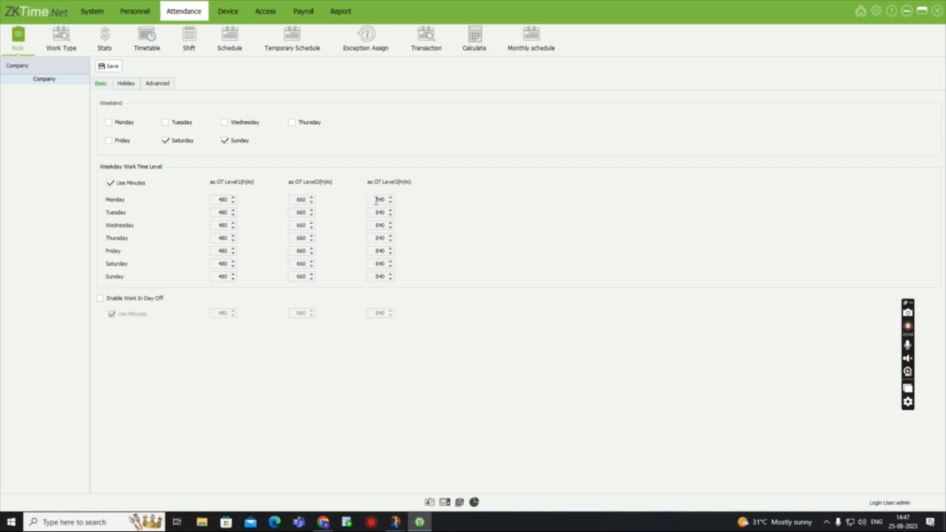
click(104, 299)
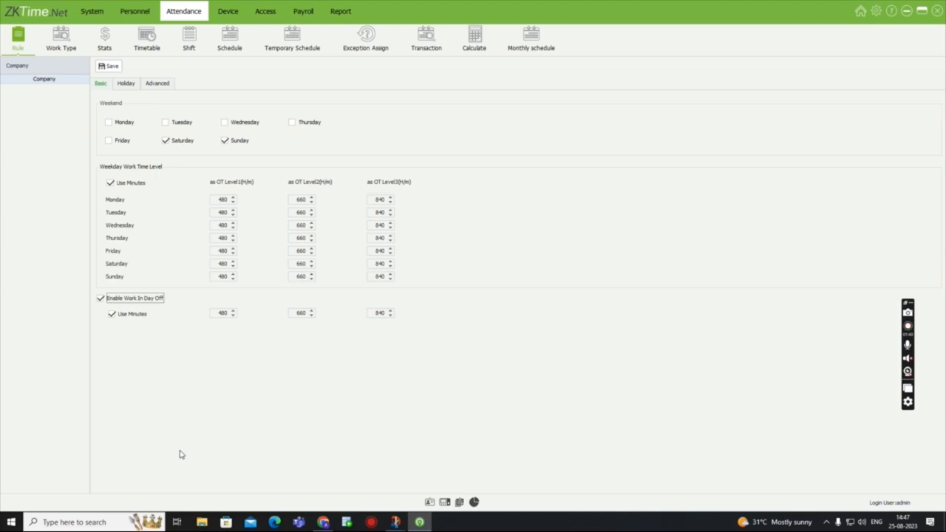
- Add a new holiday named "localholiday" to the company's attendance rule
click(126, 86)
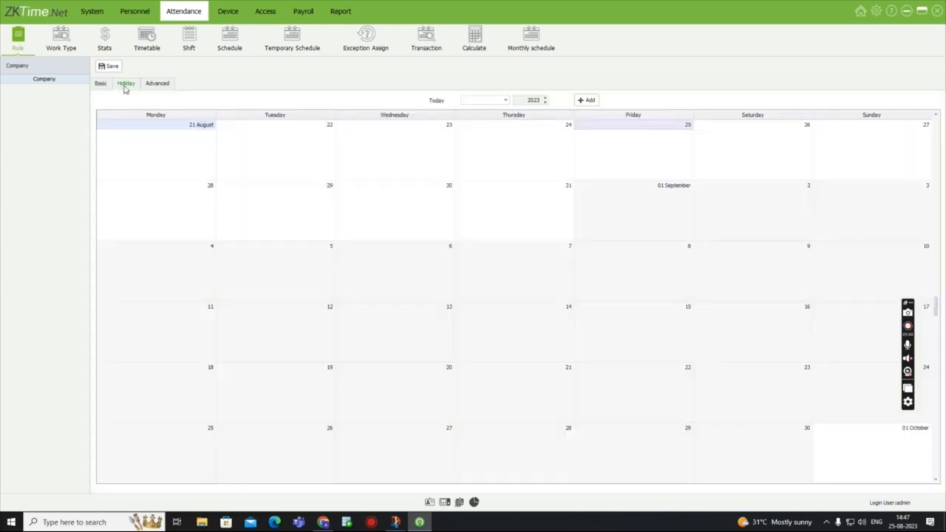
click(584, 101)
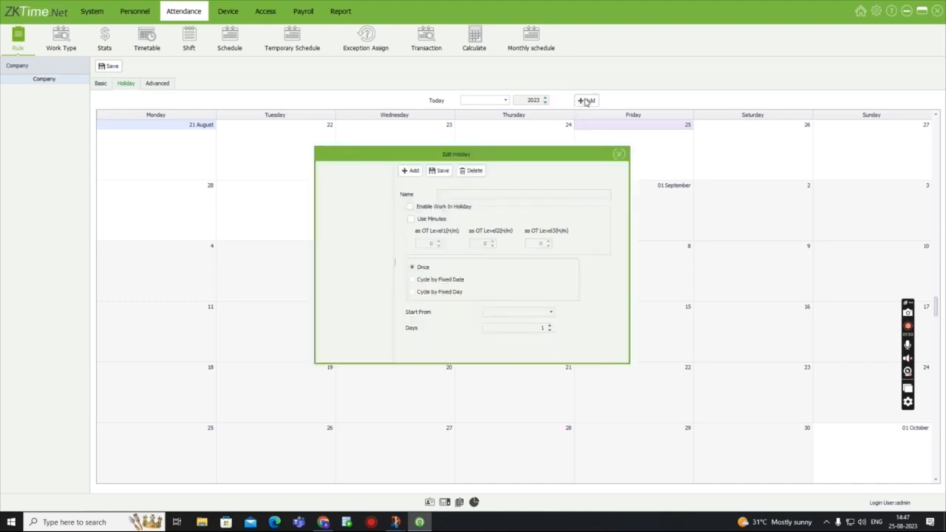
click(412, 172)
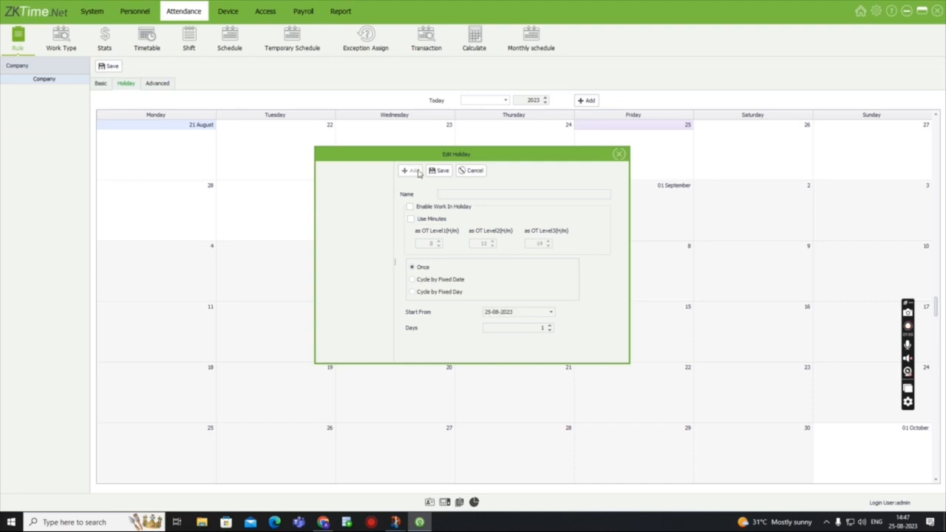
click(471, 193)
text(localholiday)
- Enable Use Minutes and Enable Work In Holiday, start the holiday from 29-08-2023, and save it
click(412, 219)
click(410, 208)
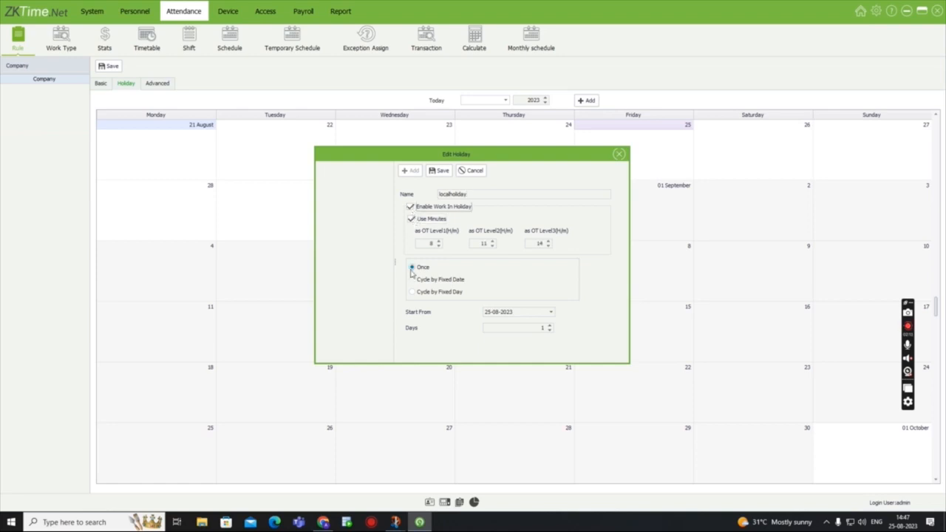
click(550, 312)
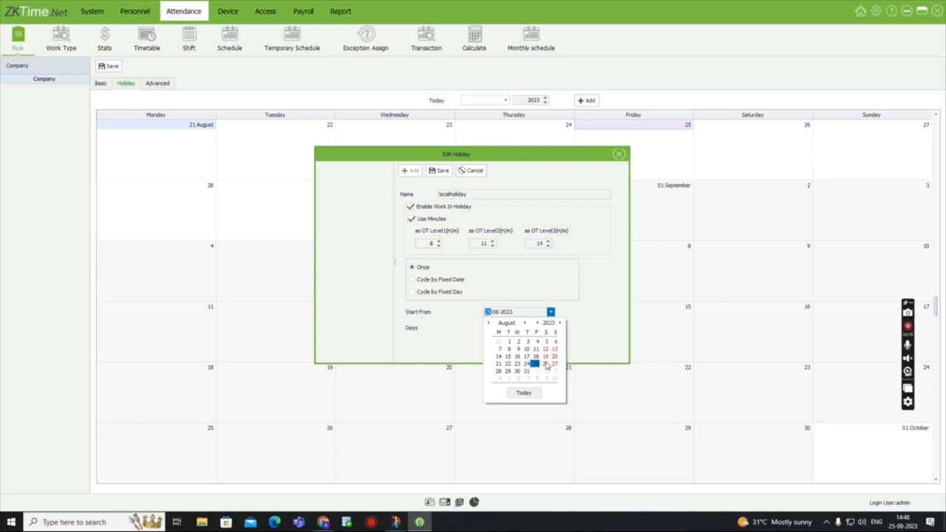
click(509, 371)
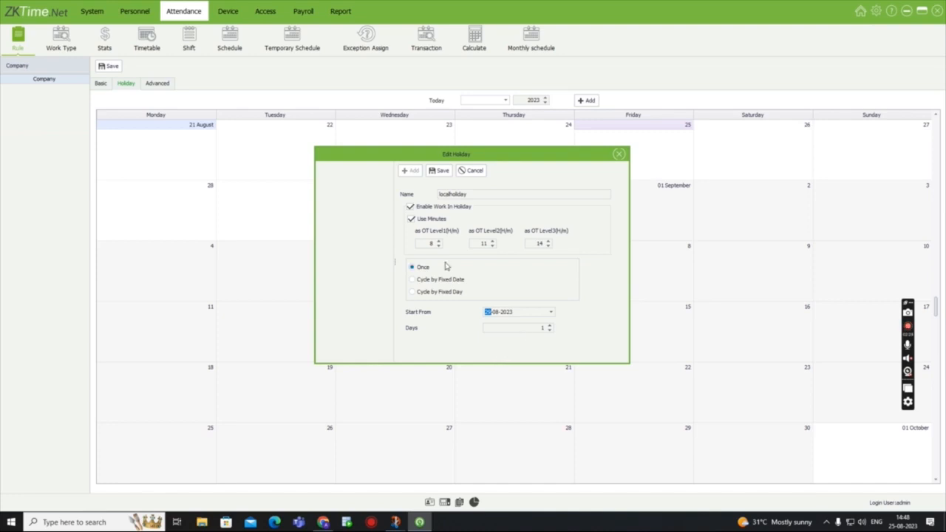
click(441, 170)
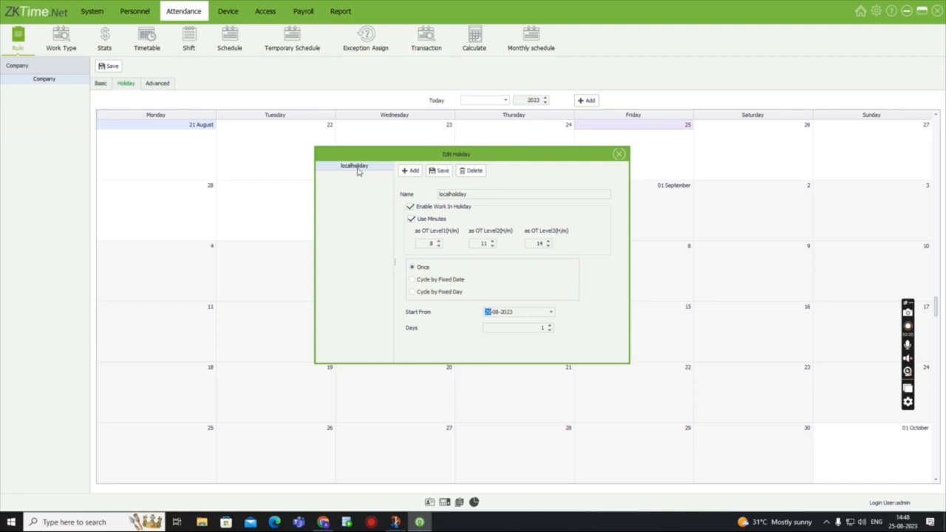
click(618, 155)
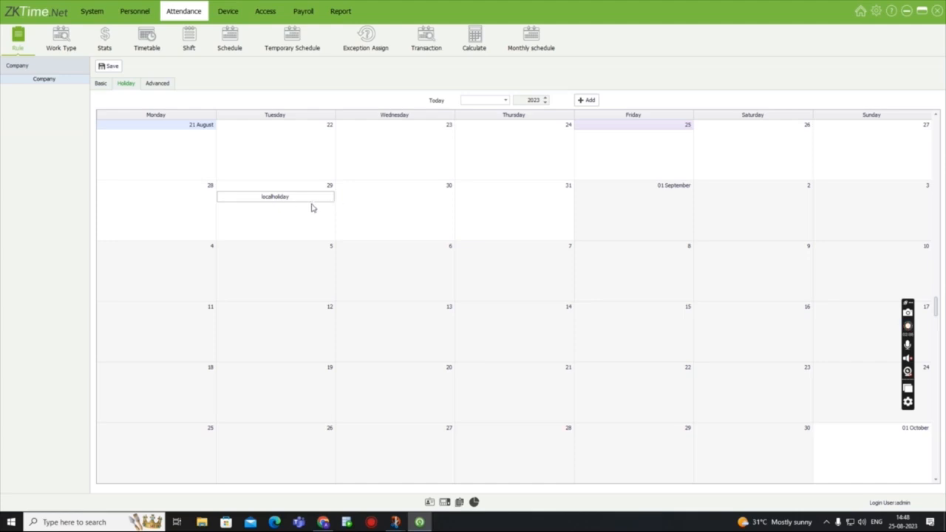
- Check the advanced Salary Mode and Wage Mode options without altering them, and save the company's attendance rule
click(160, 84)
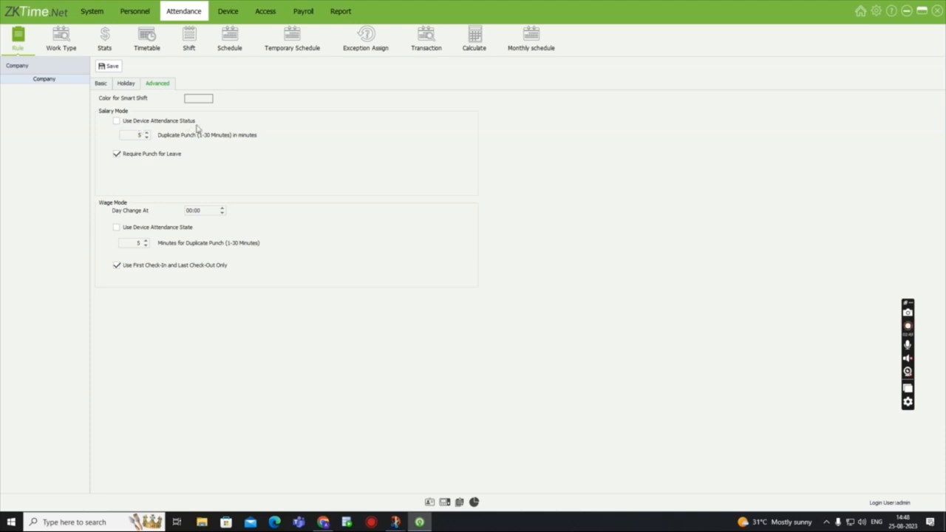
click(116, 122)
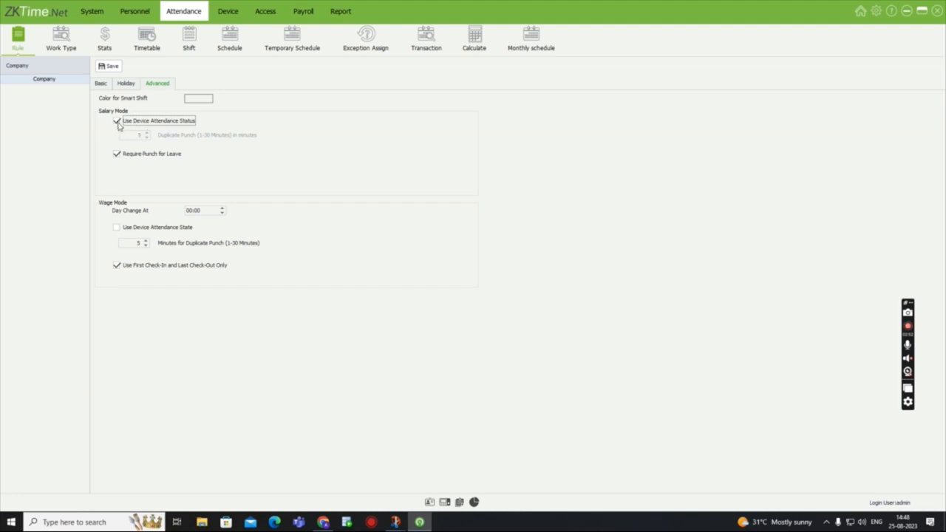
click(116, 122)
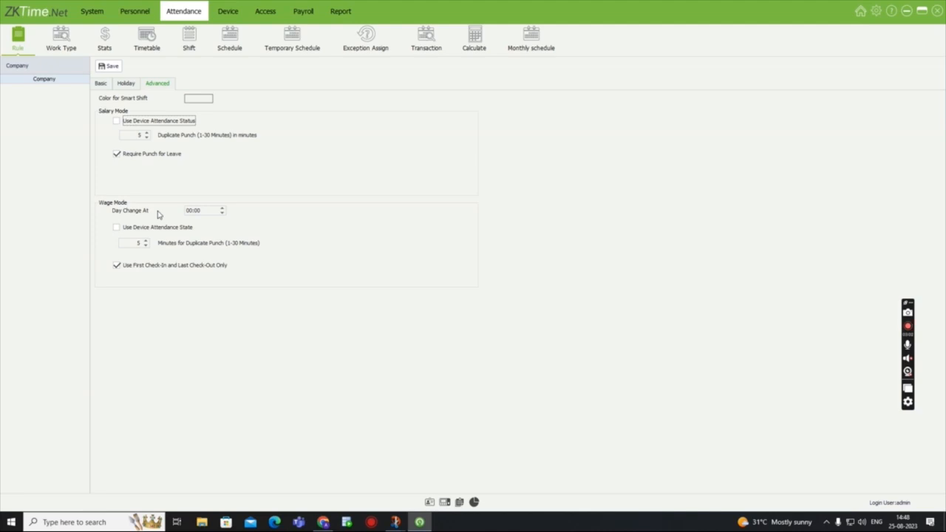
click(221, 210)
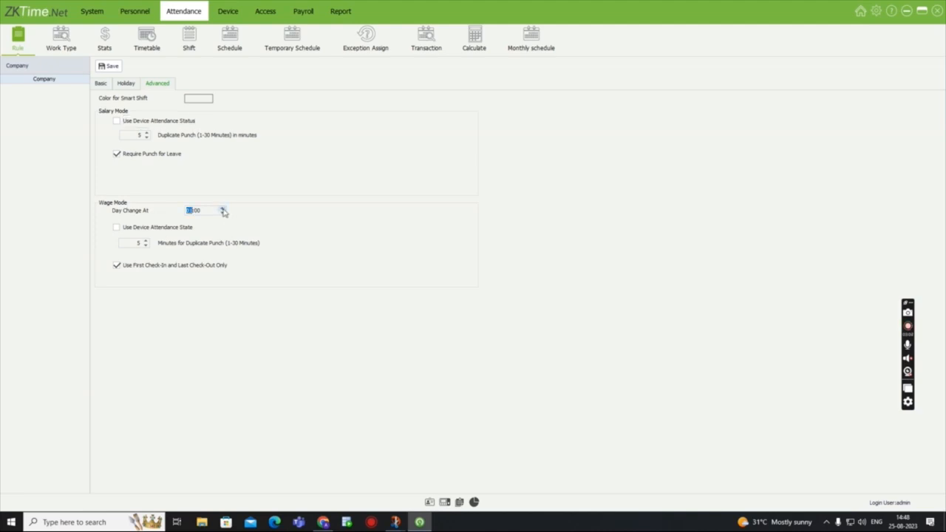
click(222, 212)
click(117, 267)
click(117, 267)
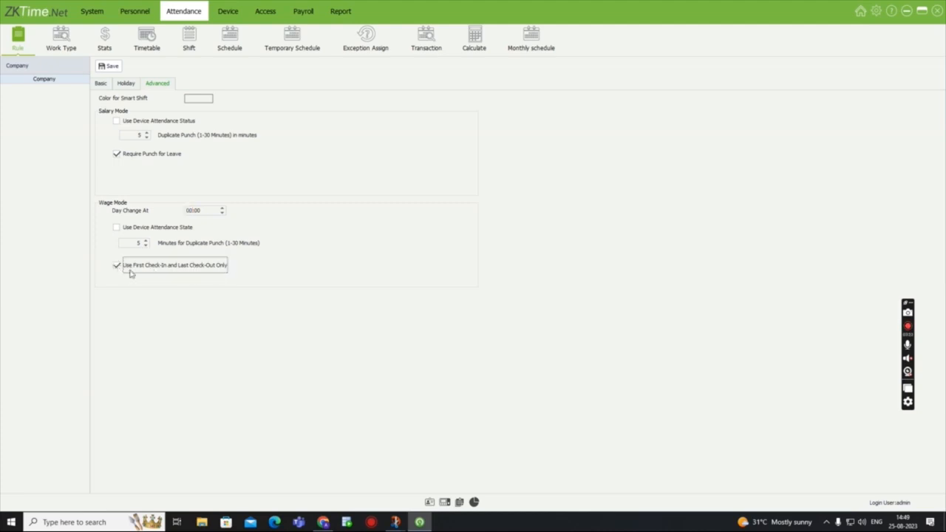
click(111, 69)
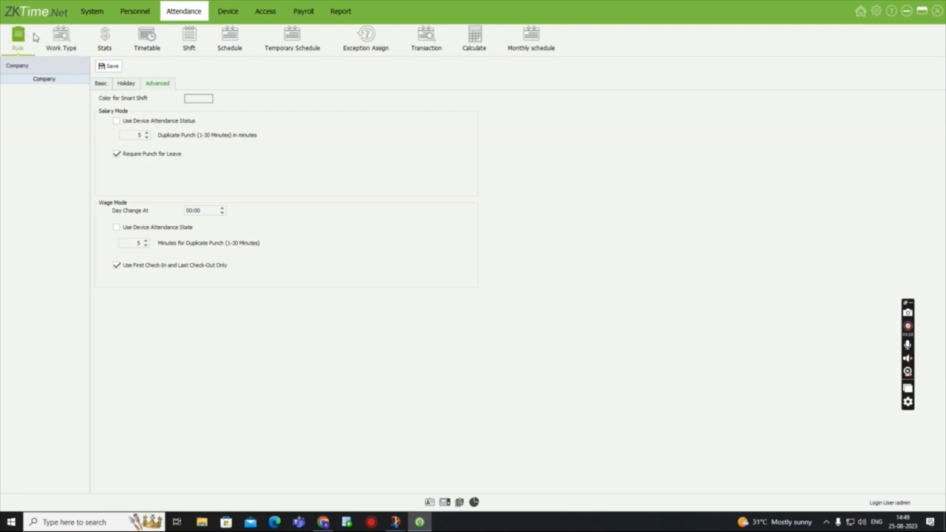
- Look over the work types and attendance stats, discarding the blank new stat entry before moving on to the timetables
click(67, 40)
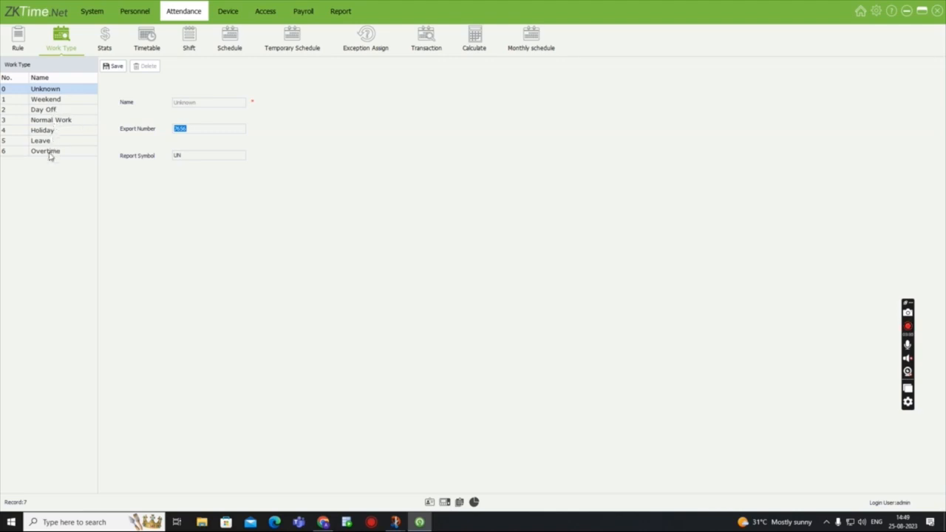
click(105, 43)
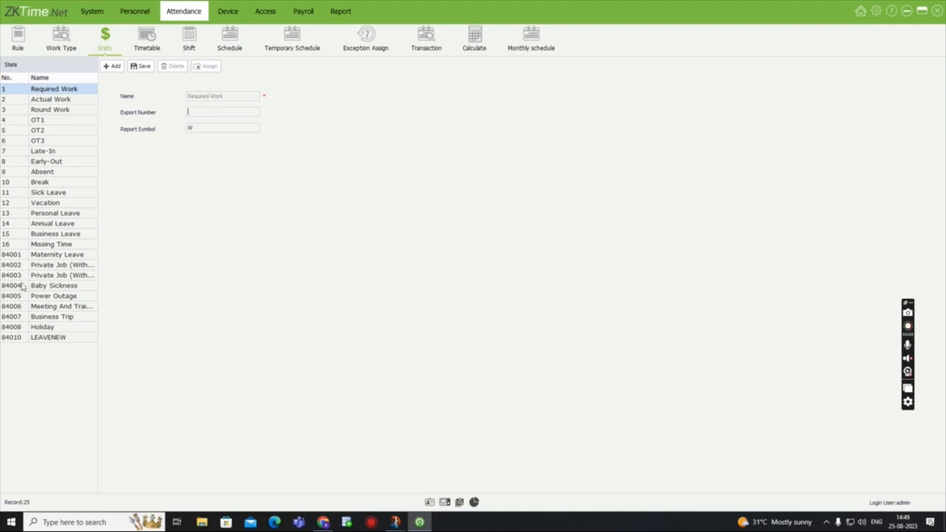
click(113, 66)
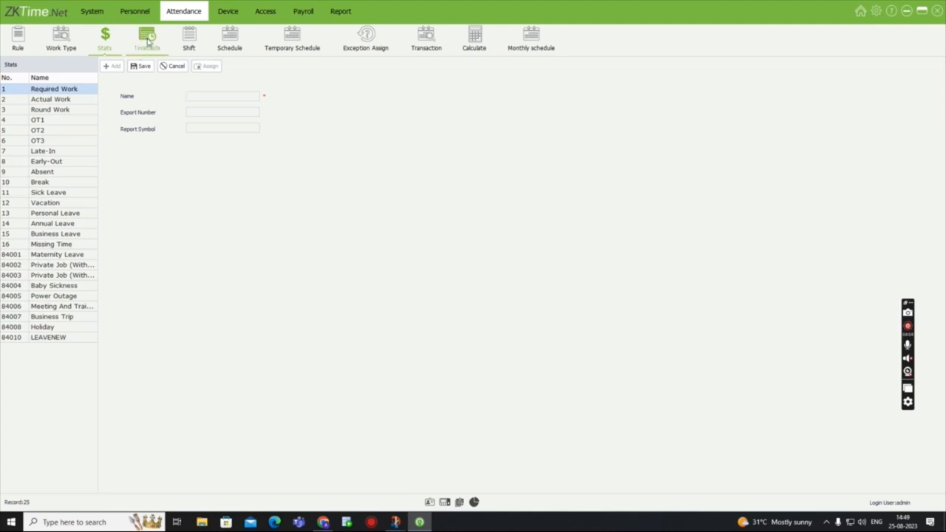
click(147, 41)
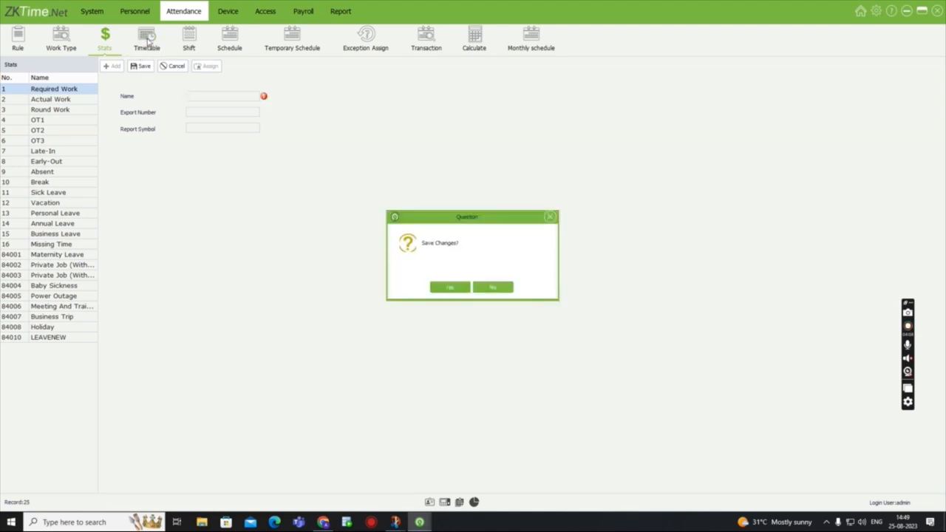
click(492, 287)
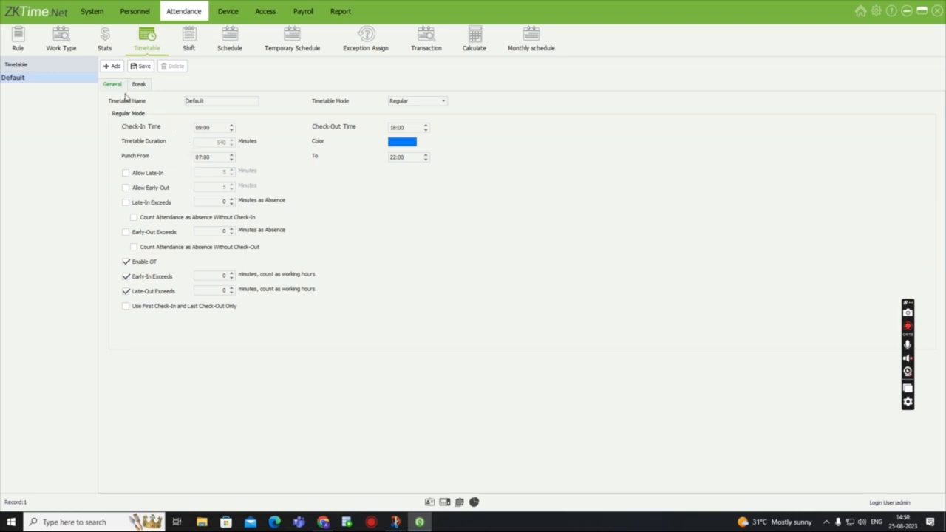
- Try the Flexible mode on the Default timetable and return it to Regular
click(444, 102)
click(413, 124)
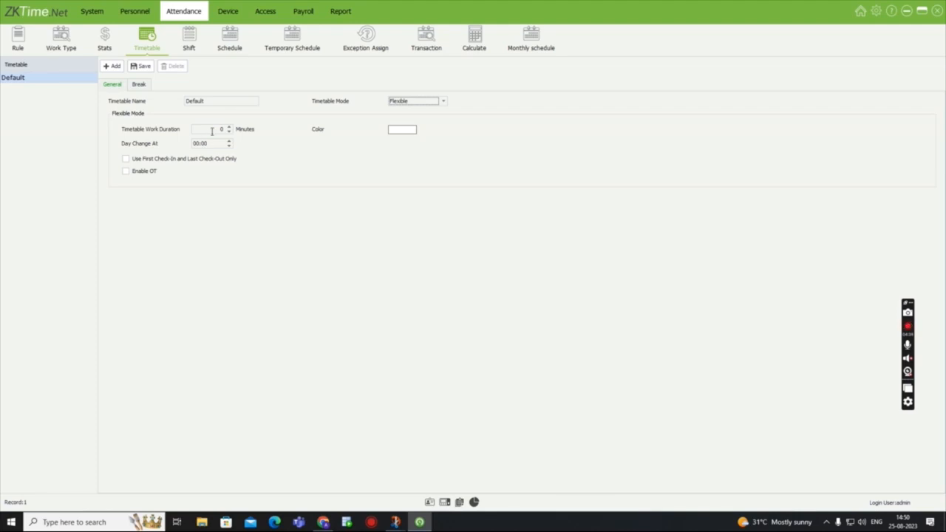
click(443, 100)
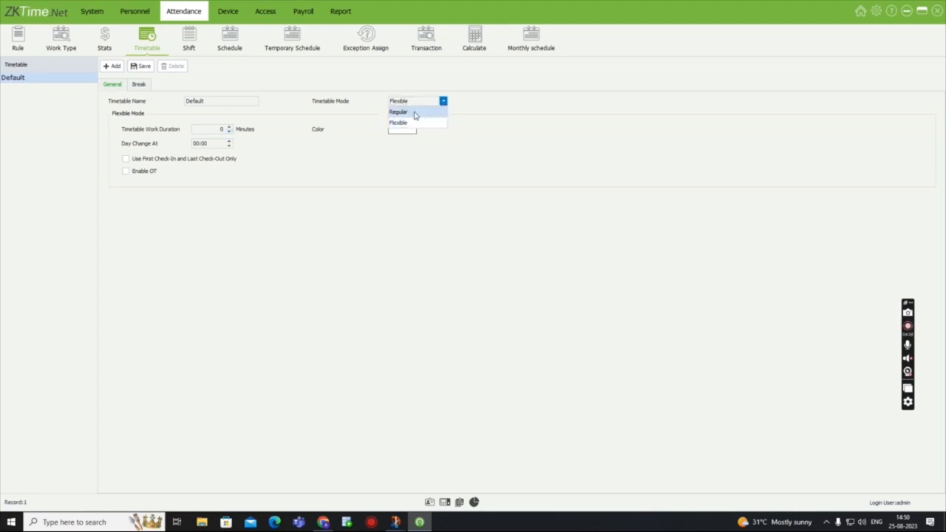
click(414, 112)
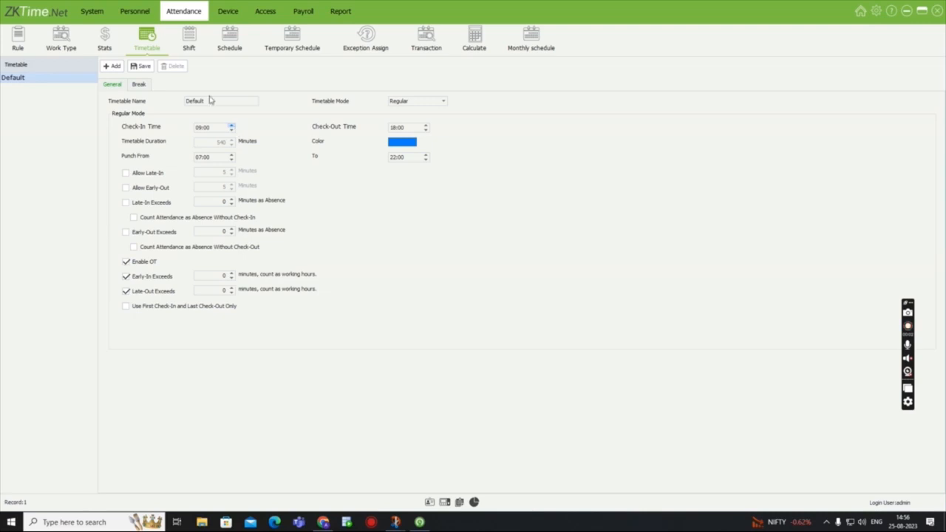
- Add a Regular timetable named "test" with check-in at 10:00 and check-out at 18:00
click(115, 67)
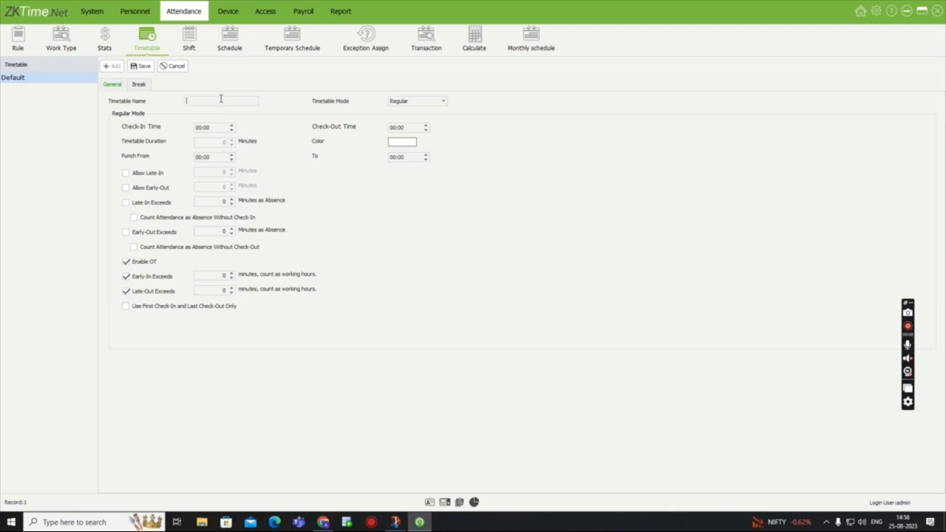
text(test)
click(201, 128)
text(9)
click(396, 127)
- Set the Late-In Exceeds value to 3 minutes, leaving Allow Late-In, Allow Early-Out and Late-In Exceeds disabled
click(125, 174)
click(126, 193)
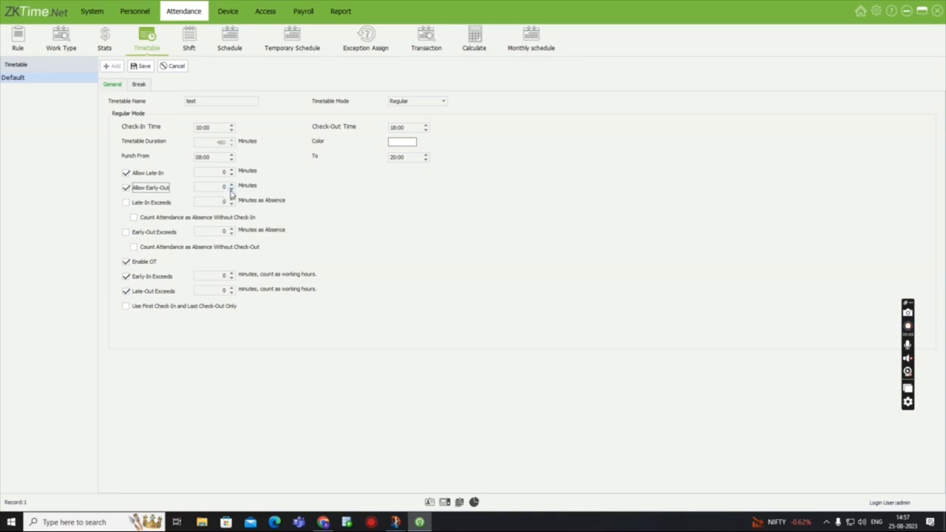
click(126, 205)
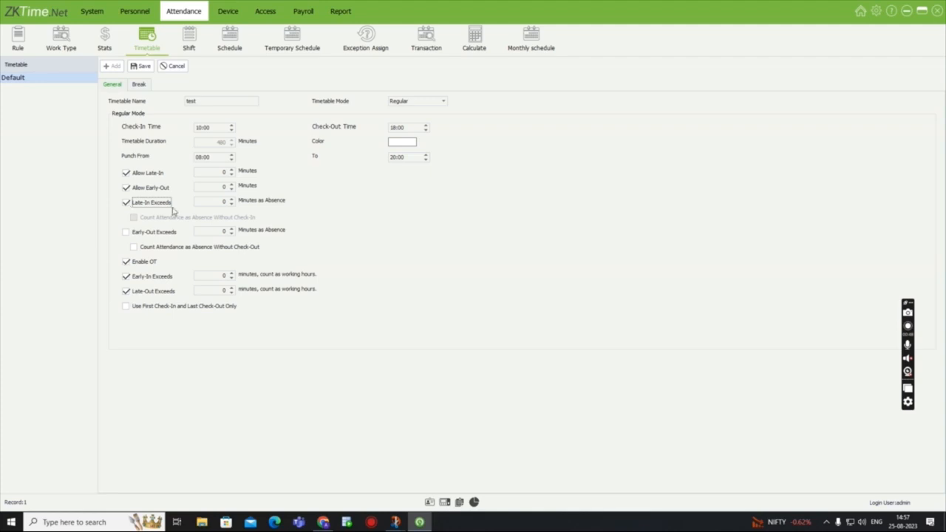
click(232, 200)
click(232, 199)
click(231, 200)
click(126, 204)
click(125, 189)
click(126, 175)
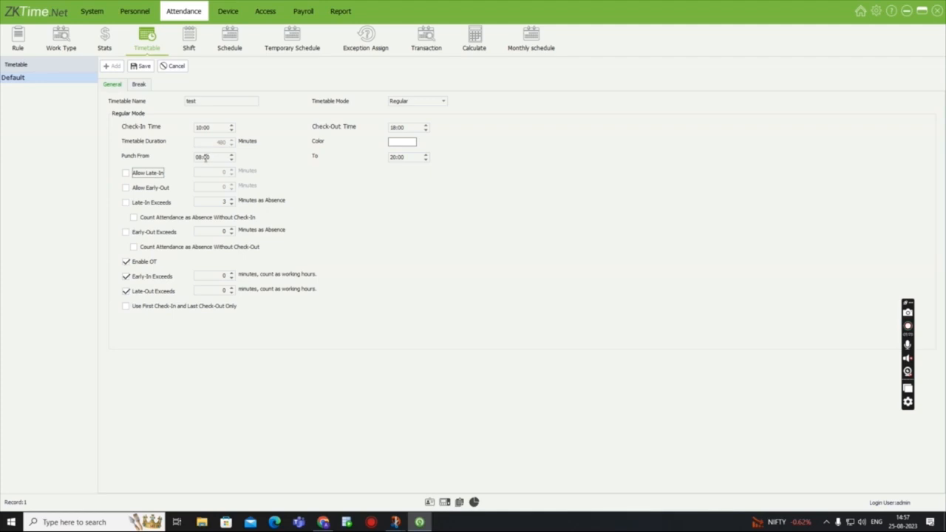
- Set the test timetable's punch range from 09:00 to 19:00 and its Early-Out Exceeds value to 10 minutes
click(198, 157)
click(395, 158)
click(134, 218)
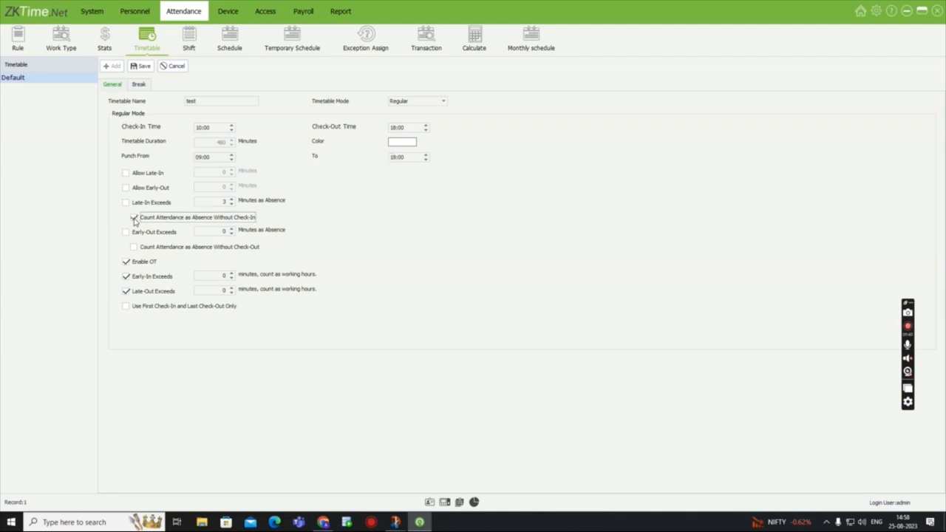
click(134, 218)
click(230, 231)
click(231, 230)
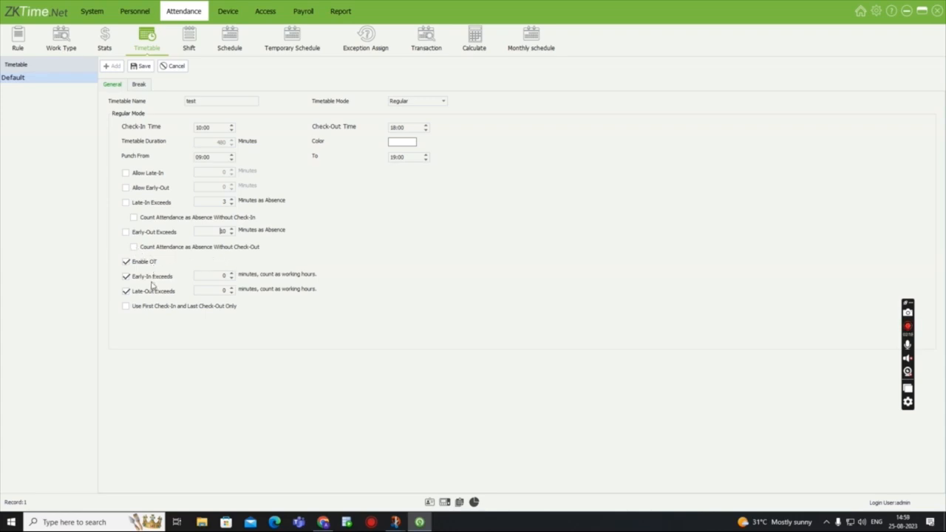
- Set Early-In Exceeds to 5 minutes, enable Use First Check-In and Last Check-Out Only, and save the timetable
click(231, 275)
click(231, 275)
click(232, 275)
click(127, 308)
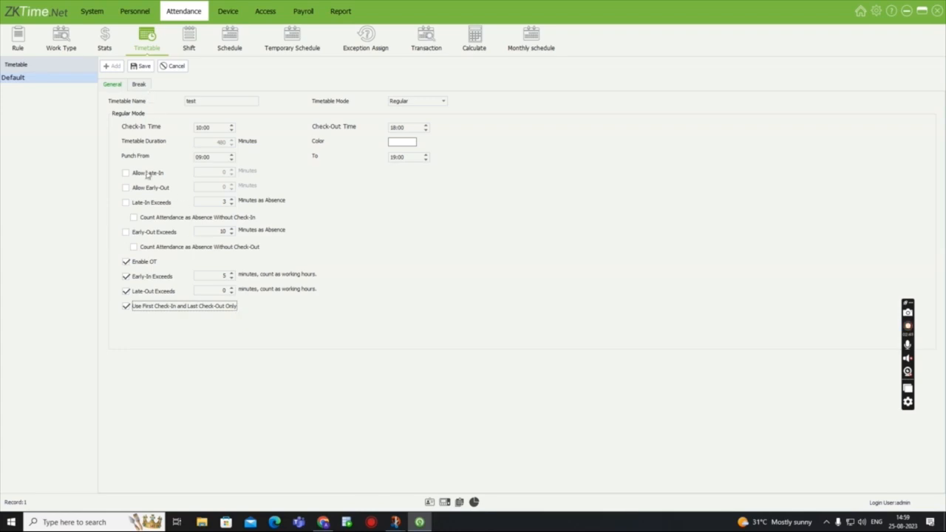
click(142, 66)
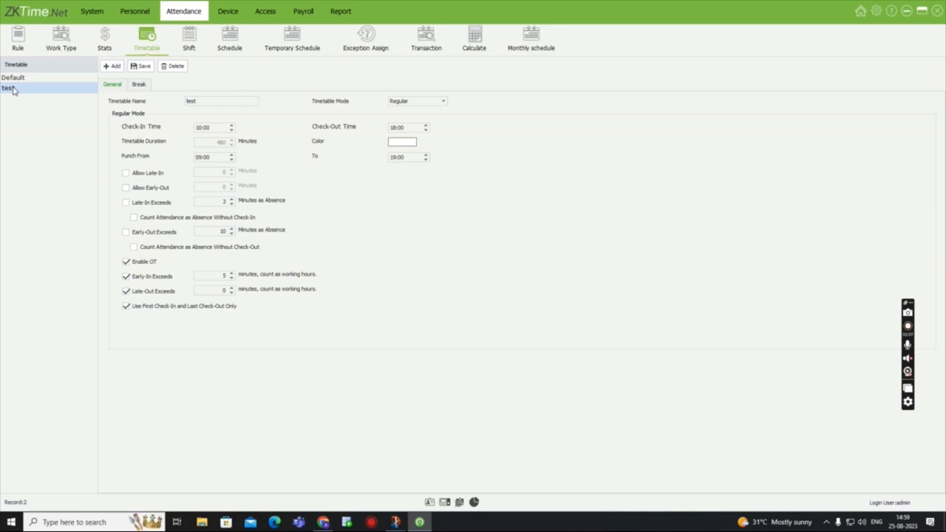
- Add a new shift named "test shift" with the start date 05-08-2023
click(198, 43)
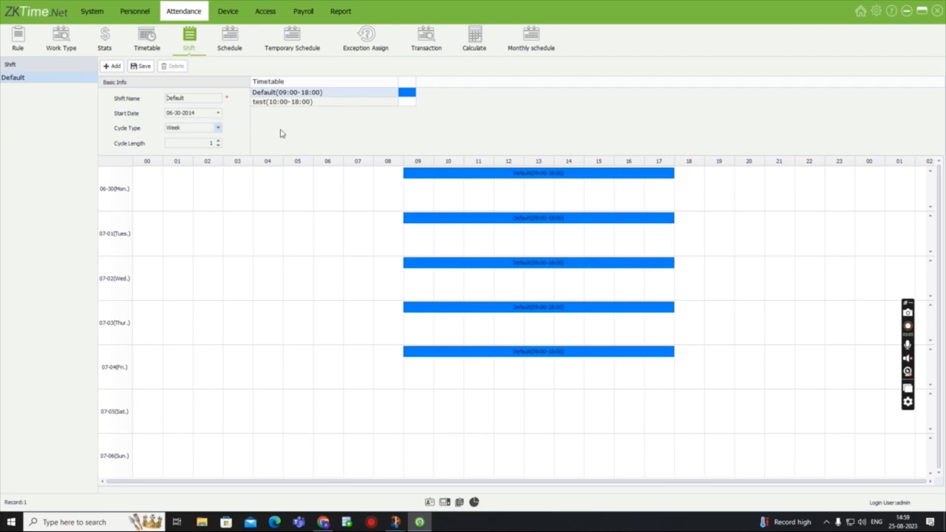
click(353, 108)
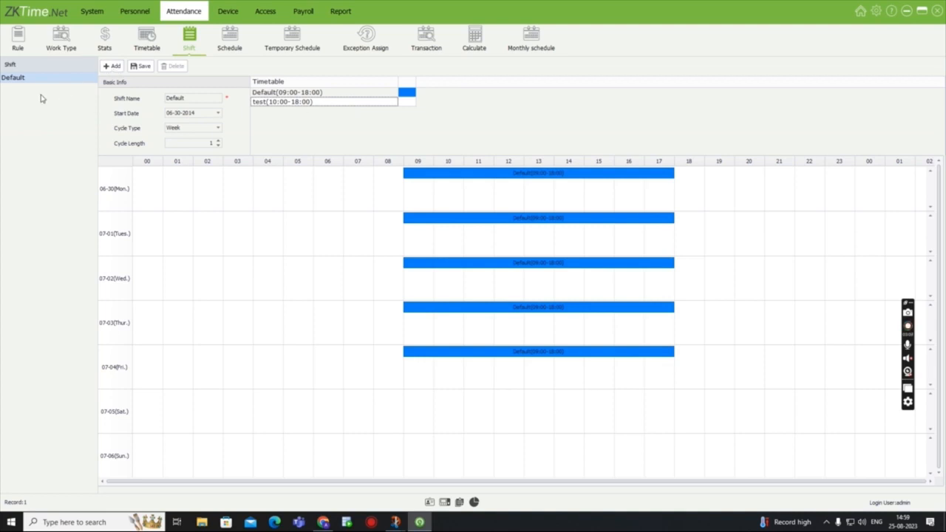
click(105, 68)
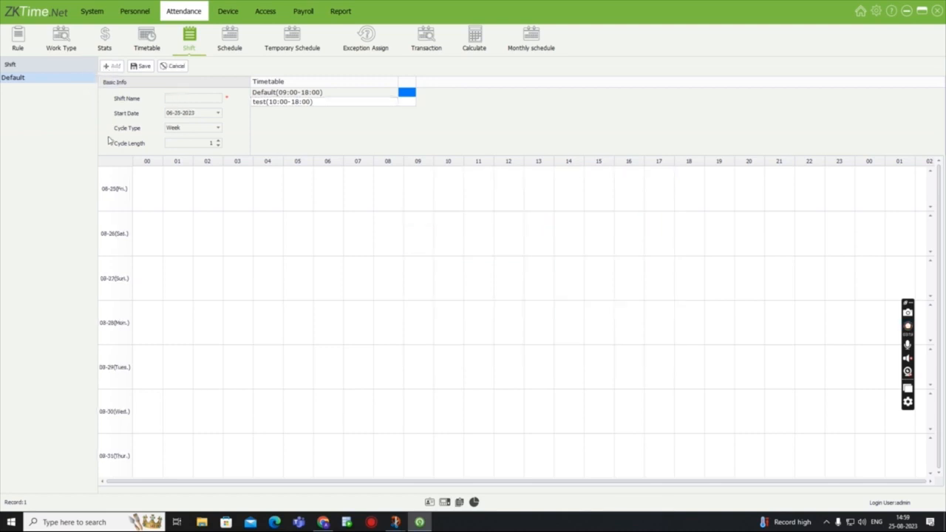
click(178, 98)
text(test shift)
click(218, 113)
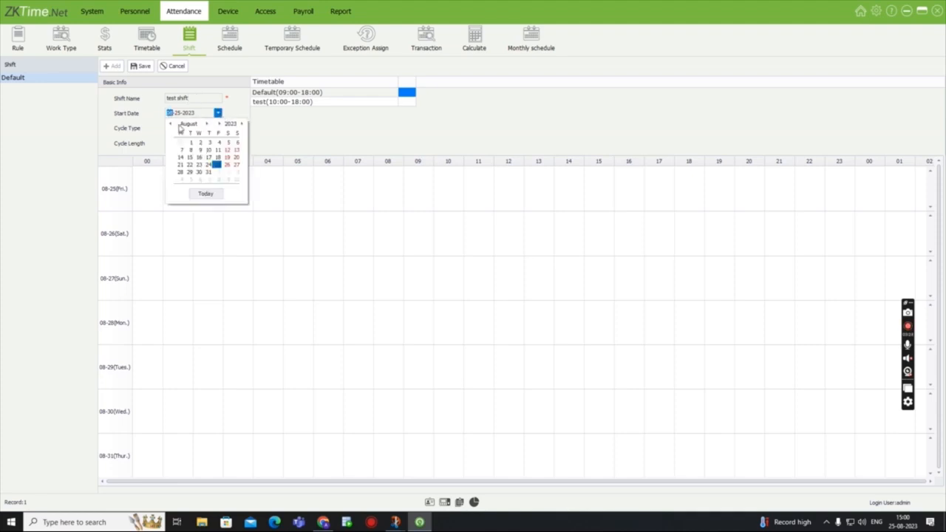
click(170, 124)
click(170, 124)
click(170, 125)
click(181, 156)
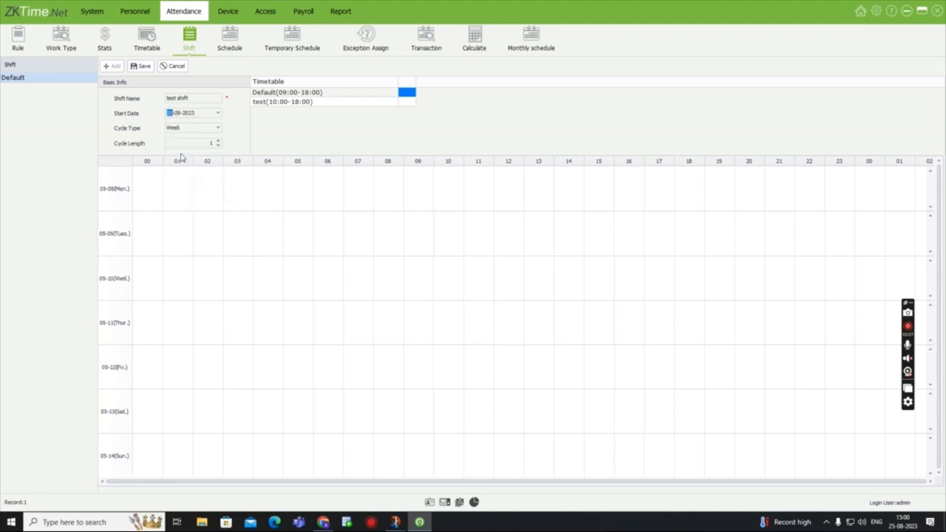
- Set the test shift's cycle type to Week and its cycle length to 1
click(217, 128)
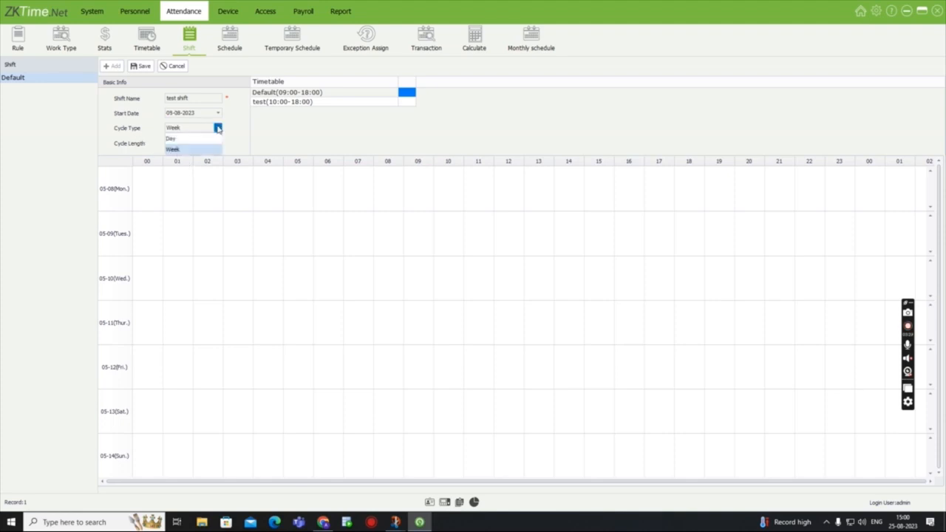
click(189, 150)
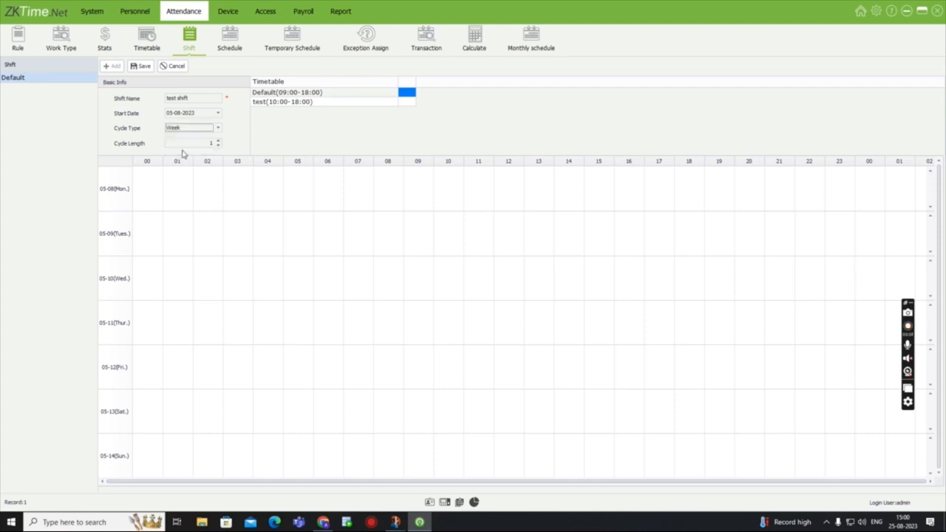
click(218, 142)
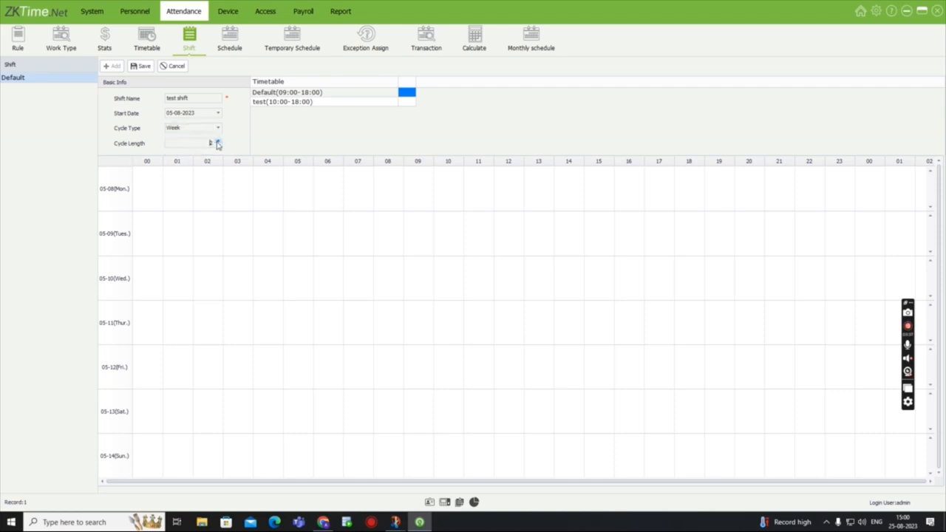
click(218, 145)
- Place the test (10:00-18:00) timetable on Monday through Friday of the test shift and save the shift
click(311, 102)
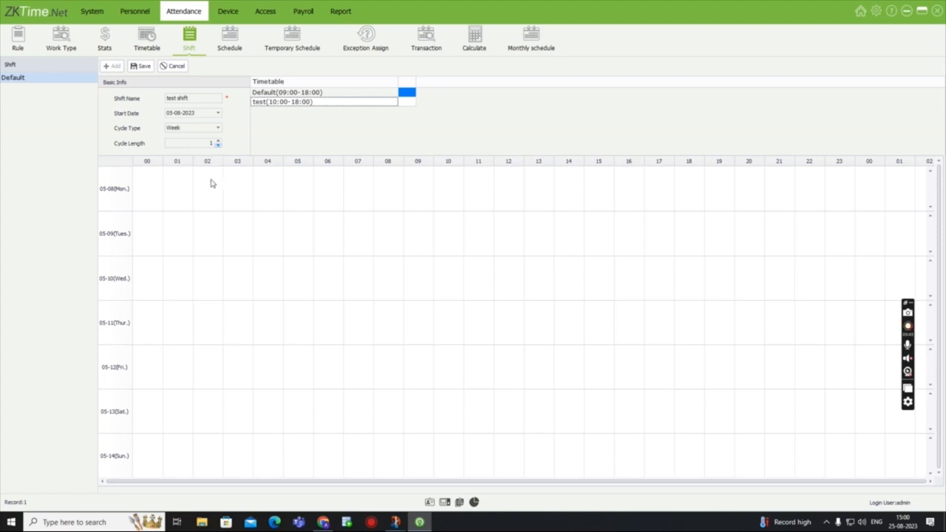
drag(279, 106, 291, 190)
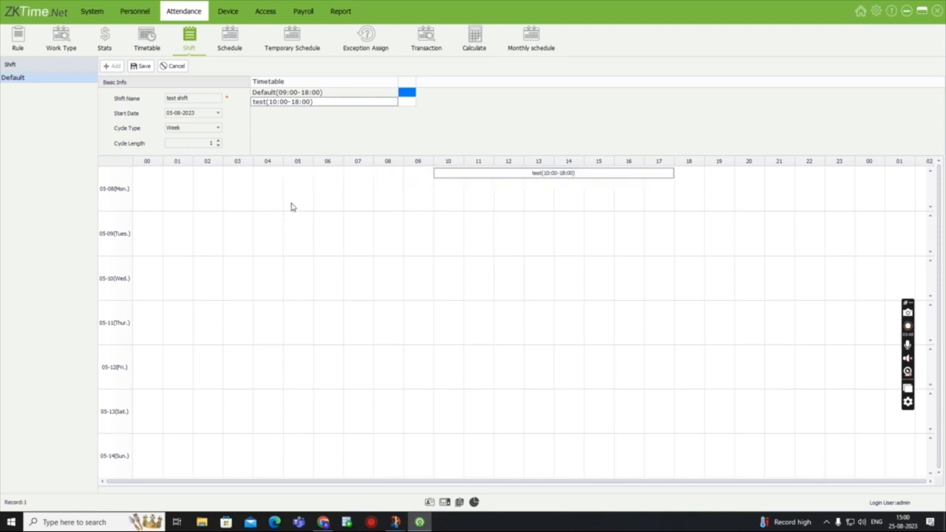
drag(306, 97, 323, 249)
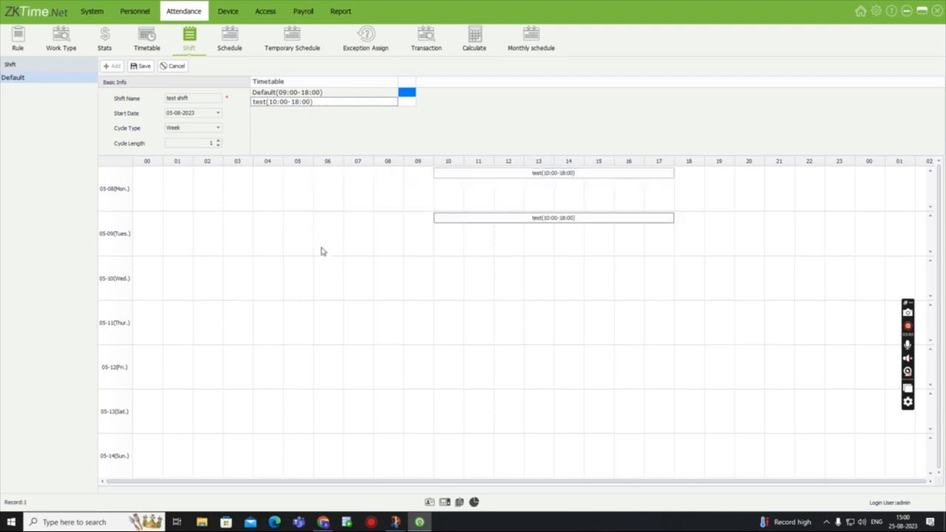
drag(318, 103, 318, 283)
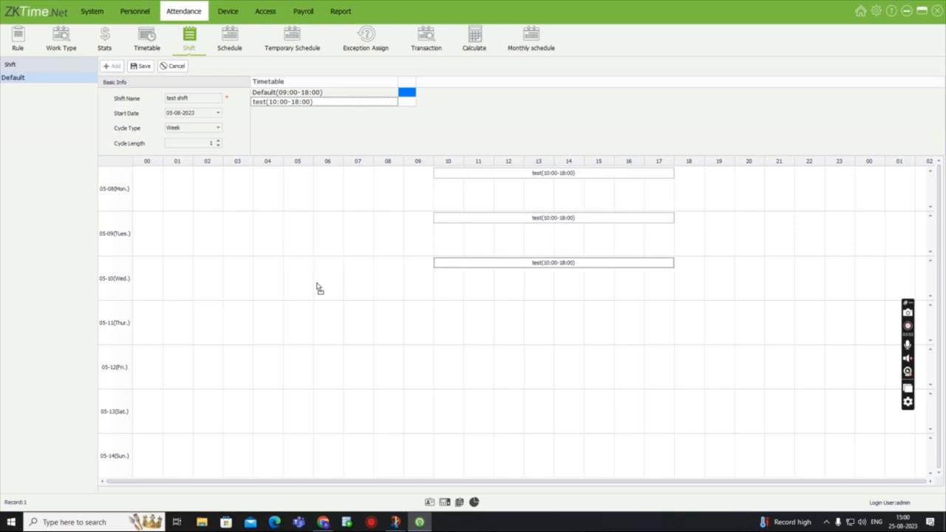
drag(314, 104, 323, 315)
drag(297, 104, 323, 369)
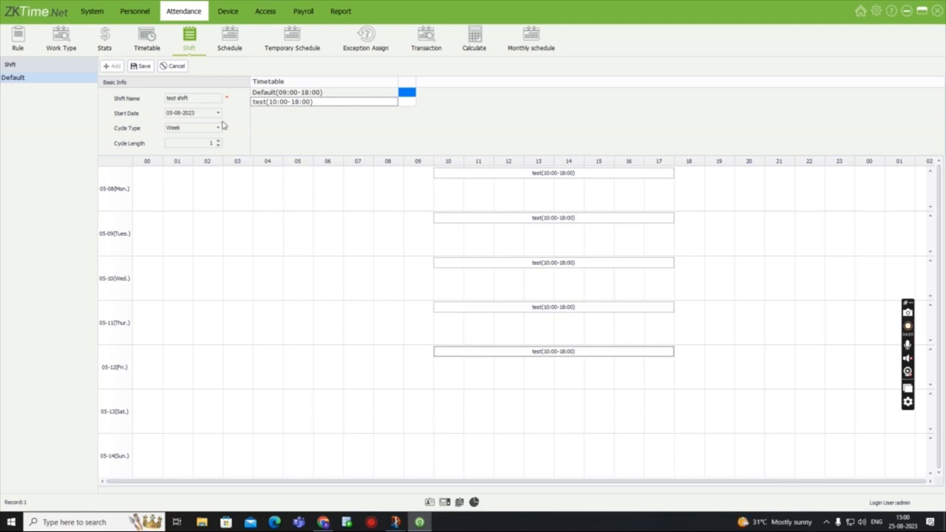
click(135, 70)
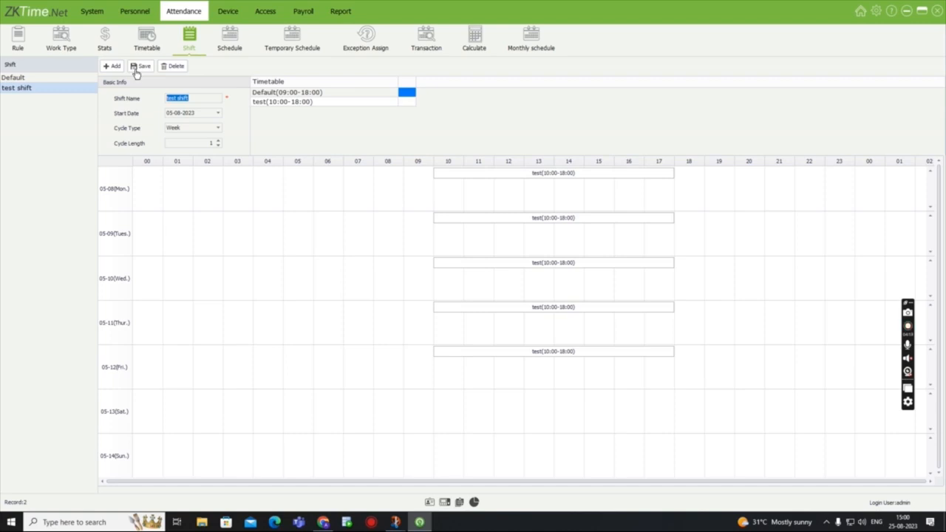
- Review the schedule assignments of the Default shift and those of the second listed employee
click(230, 45)
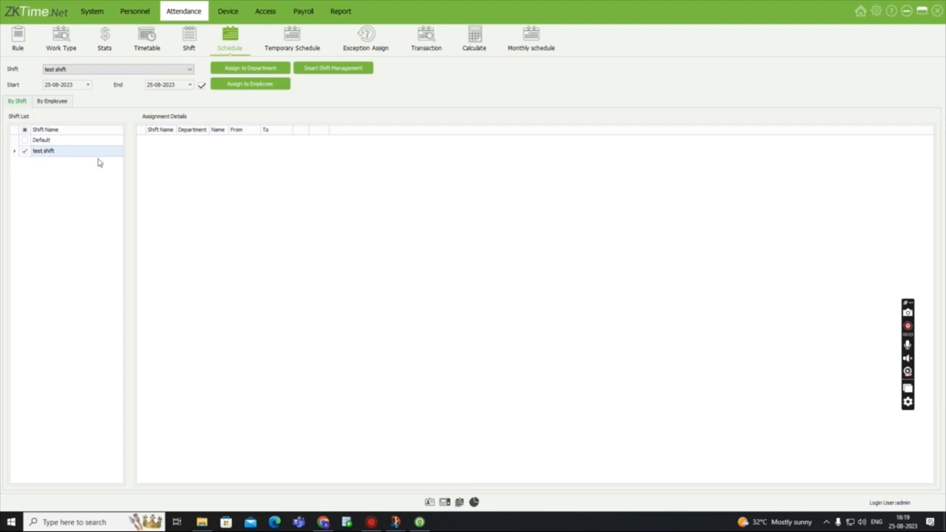
click(25, 151)
click(25, 140)
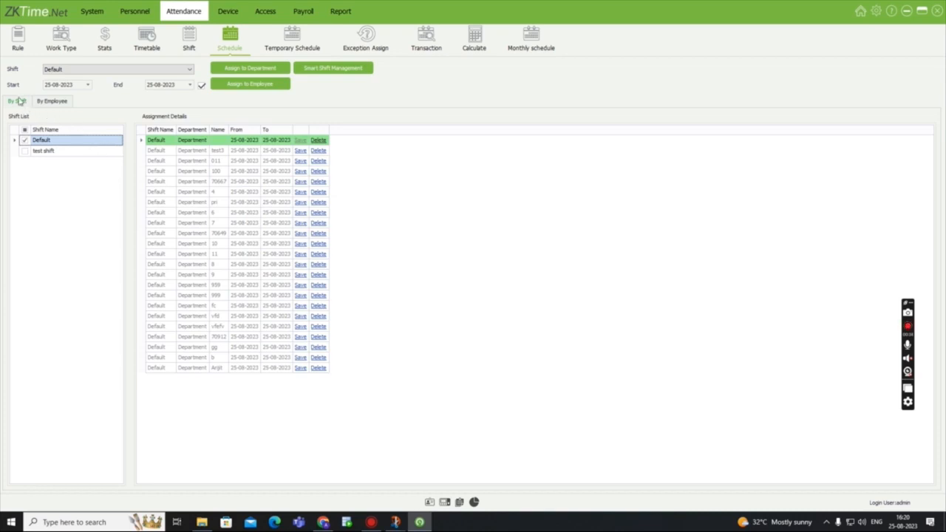
click(64, 103)
click(42, 162)
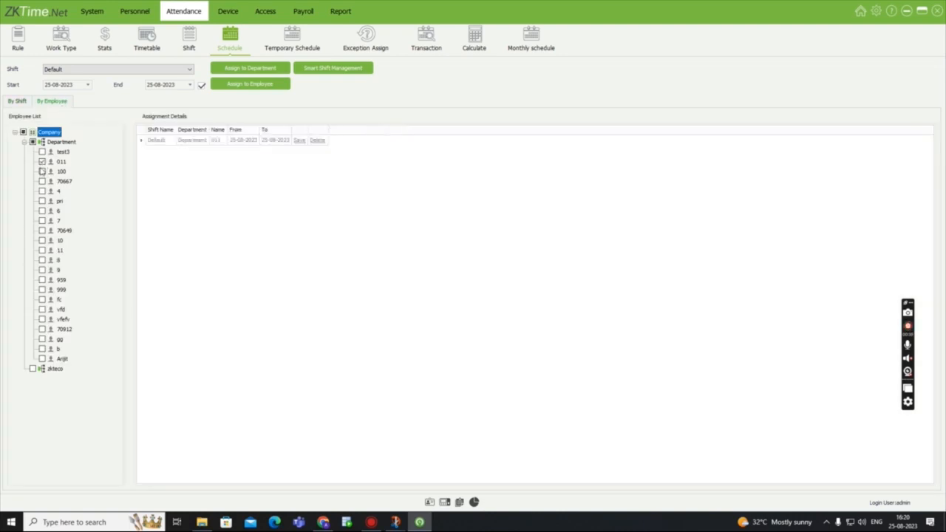
- Choose test shift for scheduling, with the start date 31-08-2022 and the end date 31-08-2025
click(190, 68)
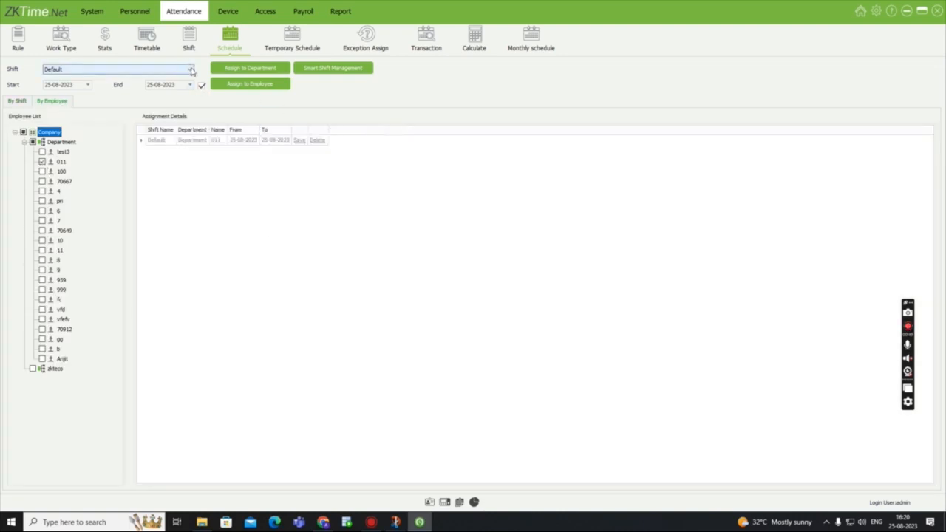
click(107, 84)
click(87, 85)
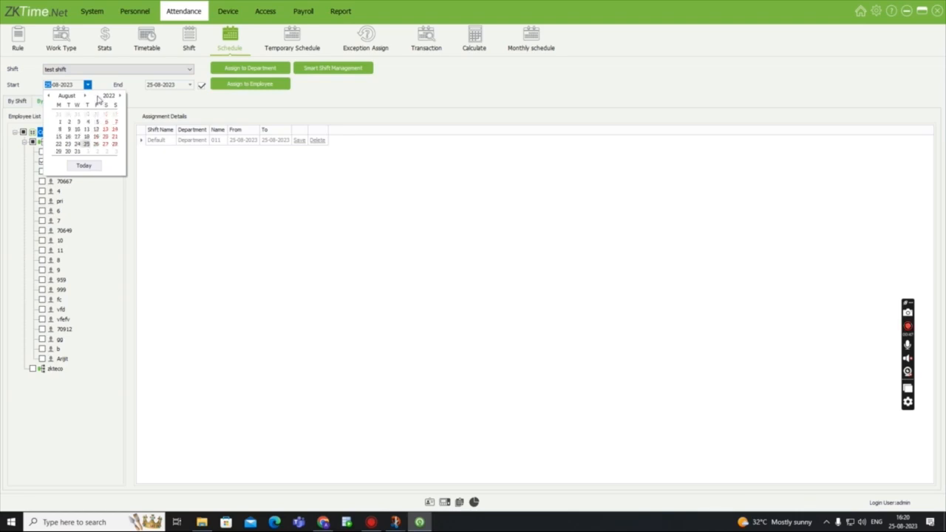
click(77, 150)
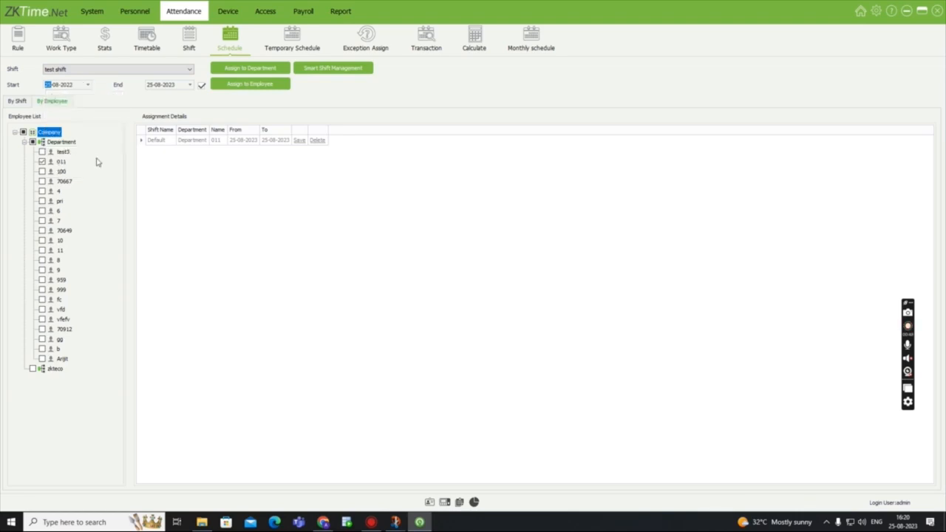
click(190, 85)
click(221, 95)
click(221, 96)
click(216, 144)
- Assign the test shift to all employees under Department and display the assignments of that shift only
click(251, 69)
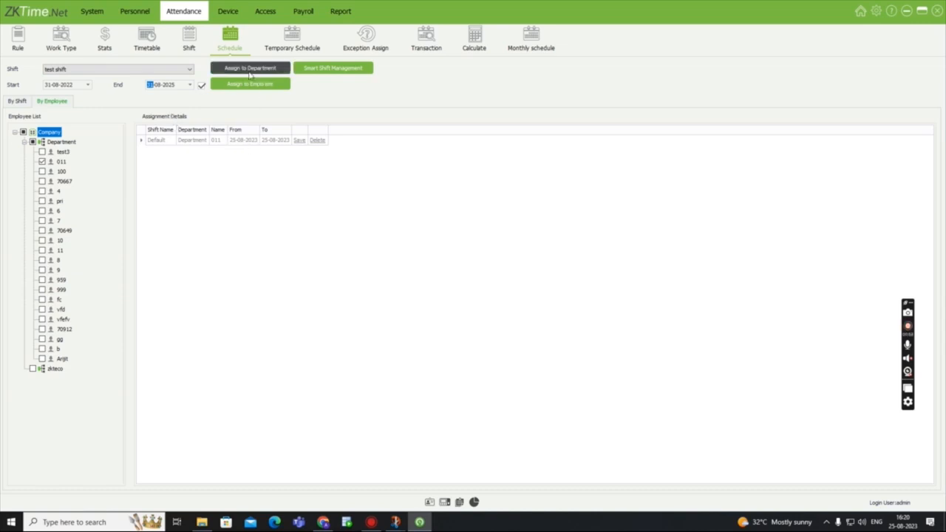
click(248, 85)
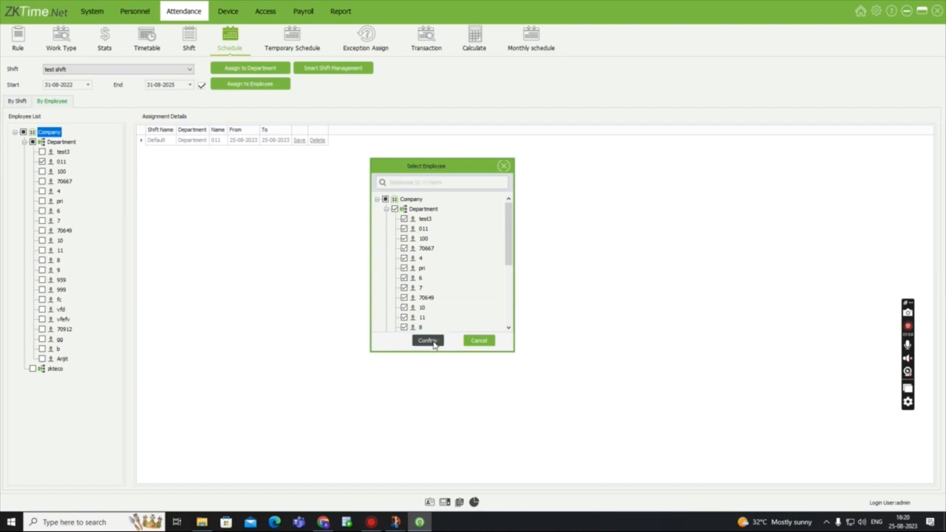
click(427, 341)
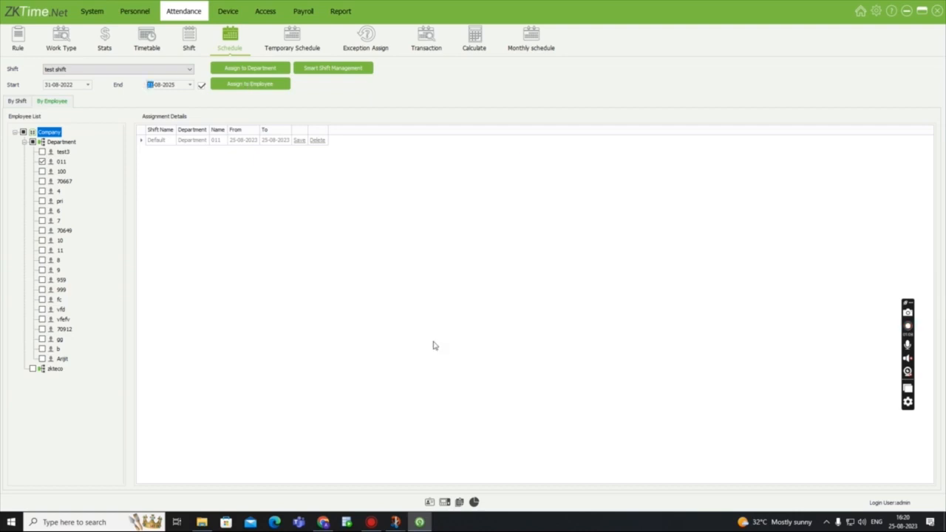
click(23, 103)
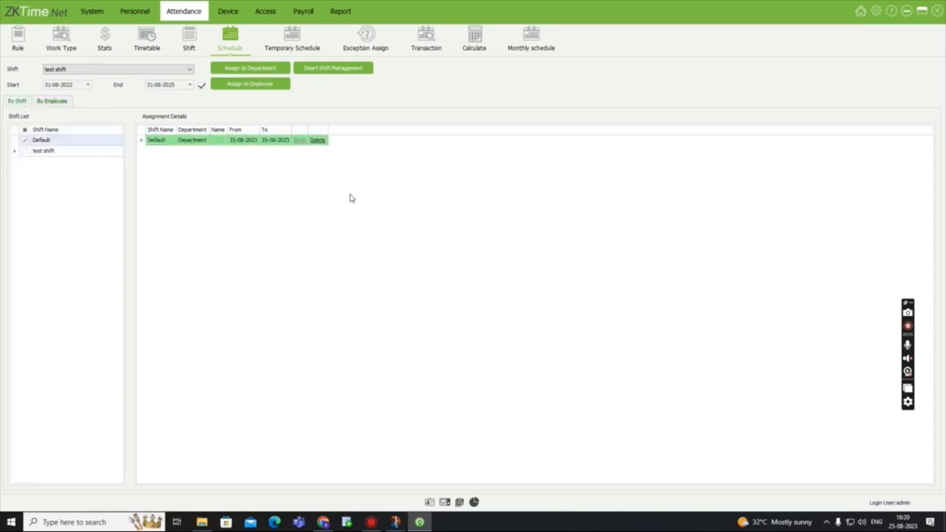
click(25, 141)
click(25, 150)
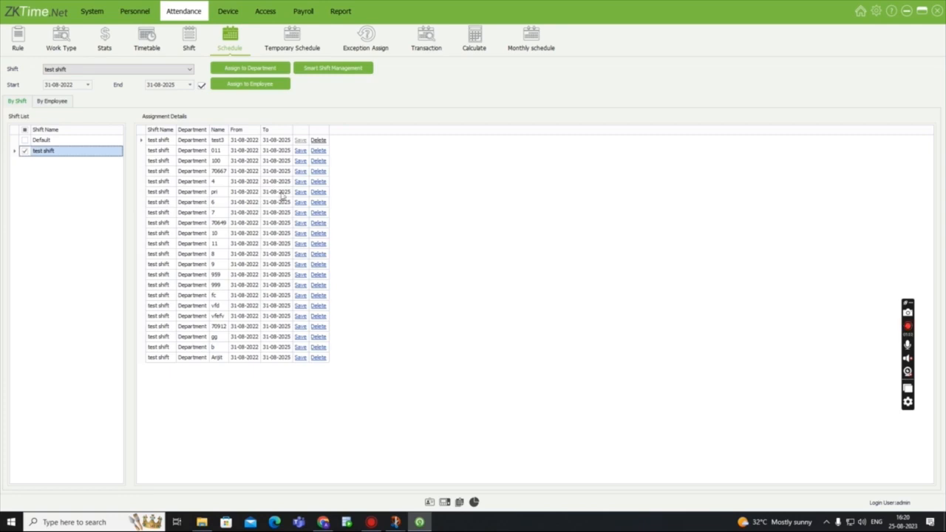
- Move the fourth listed employee from the Default shift to test shift in Smart Shift Management, and close it without saving
click(321, 72)
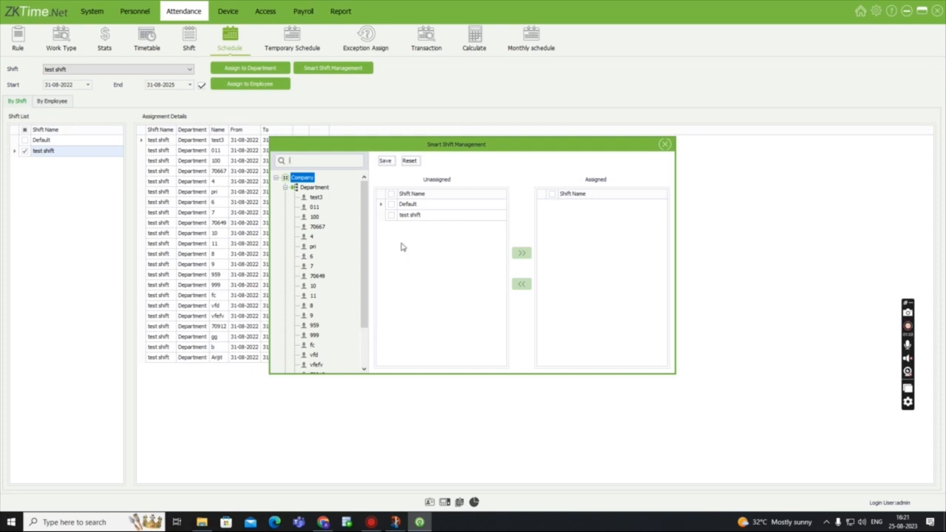
click(319, 227)
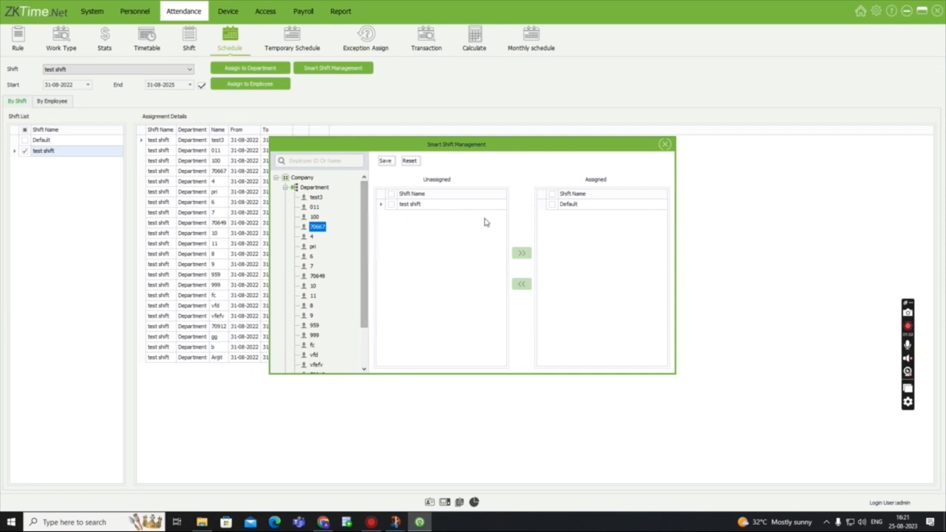
click(390, 205)
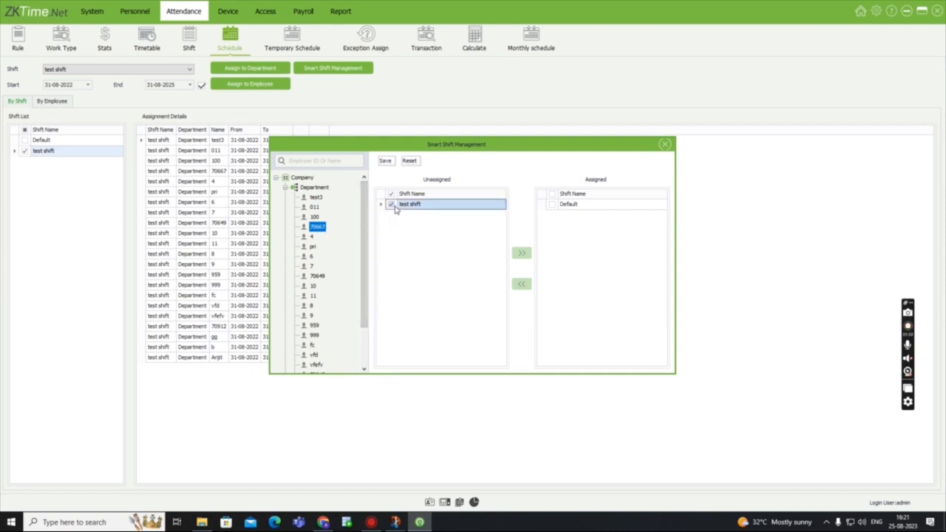
click(521, 253)
click(552, 204)
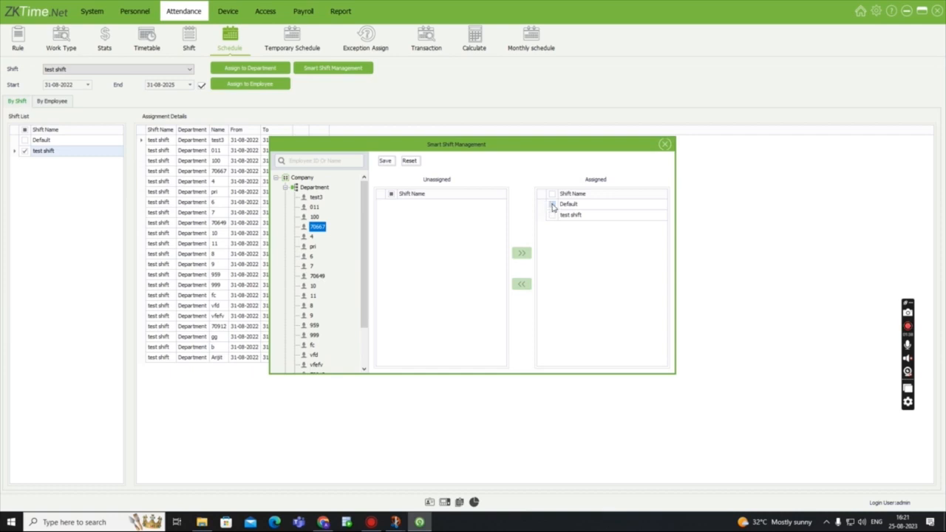
click(521, 284)
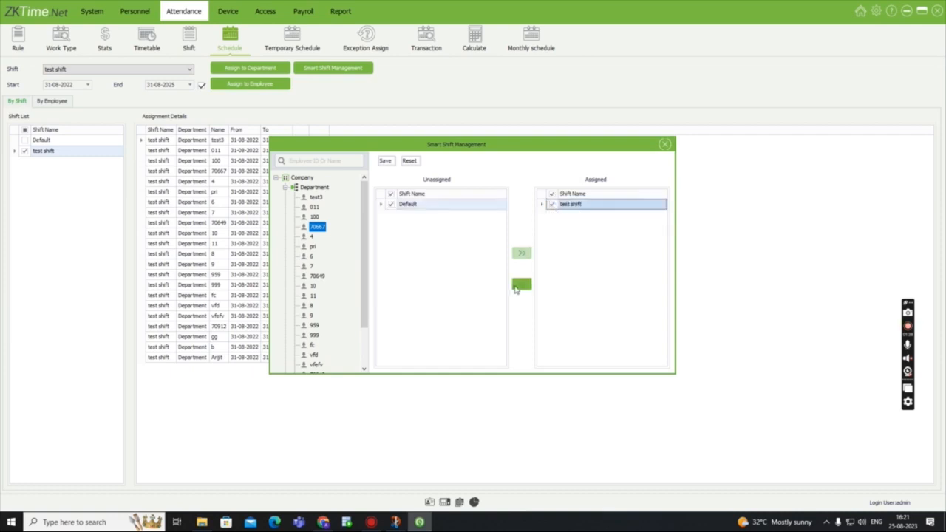
click(665, 144)
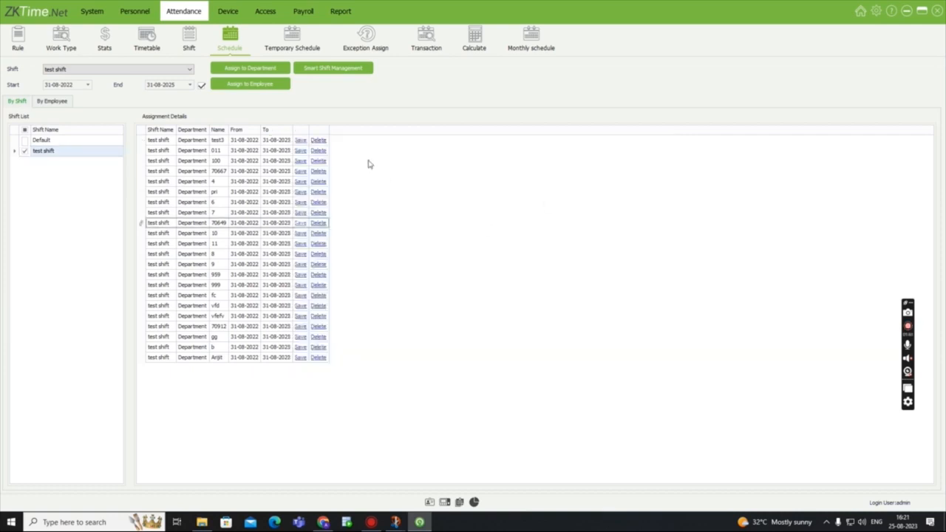
- Assign the last listed employee under Department a temporary schedule on 19 August 2023 with work type OT1 and timetable test(10:00-18:00)
click(302, 39)
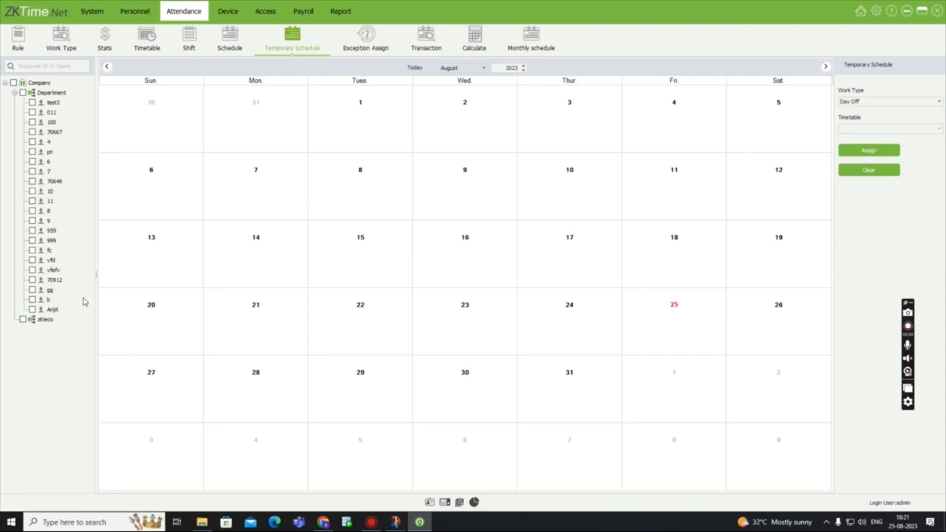
click(32, 309)
click(903, 103)
click(860, 134)
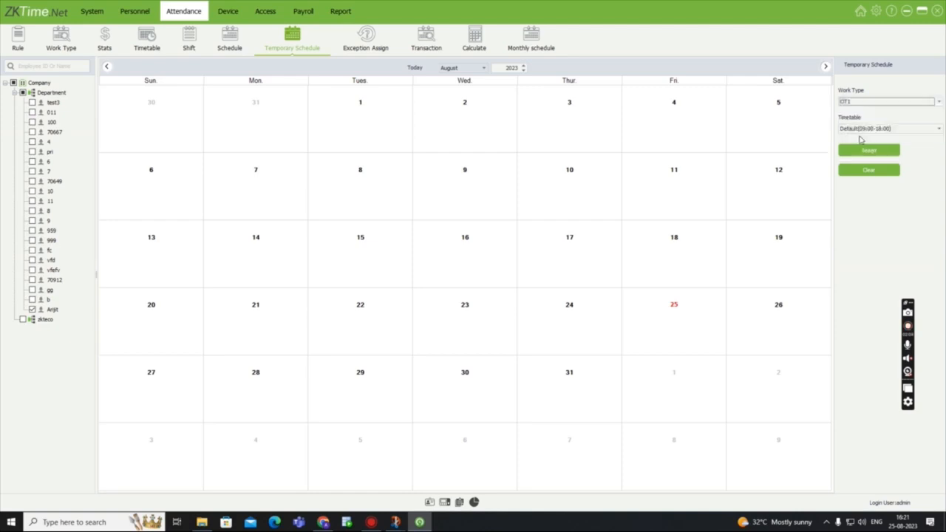
click(938, 128)
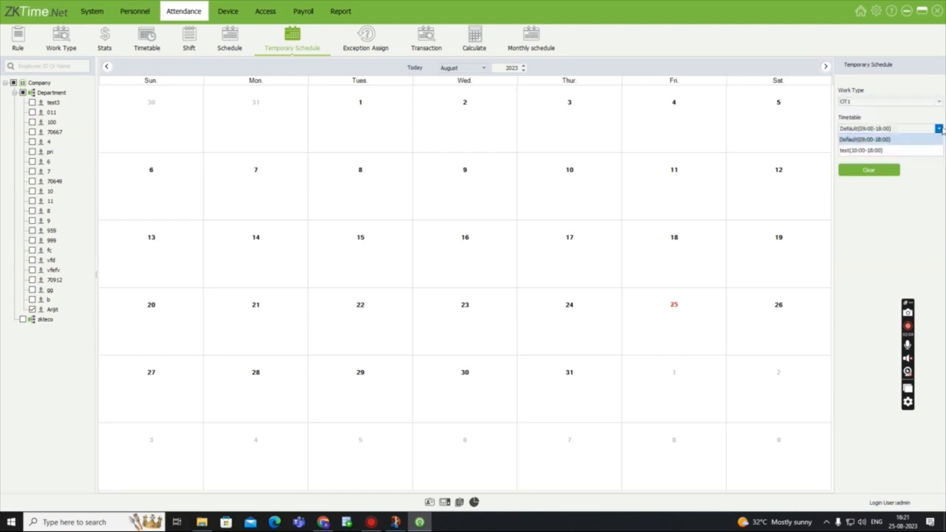
click(851, 152)
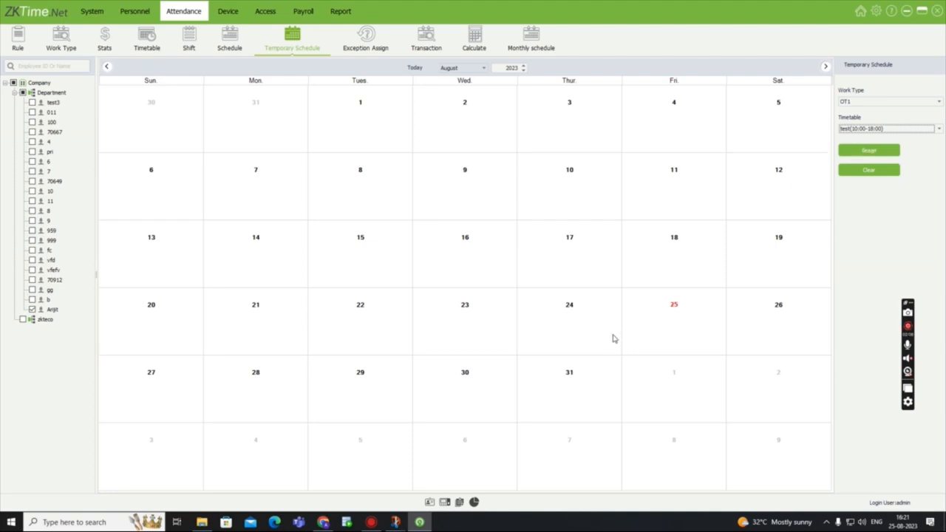
click(796, 254)
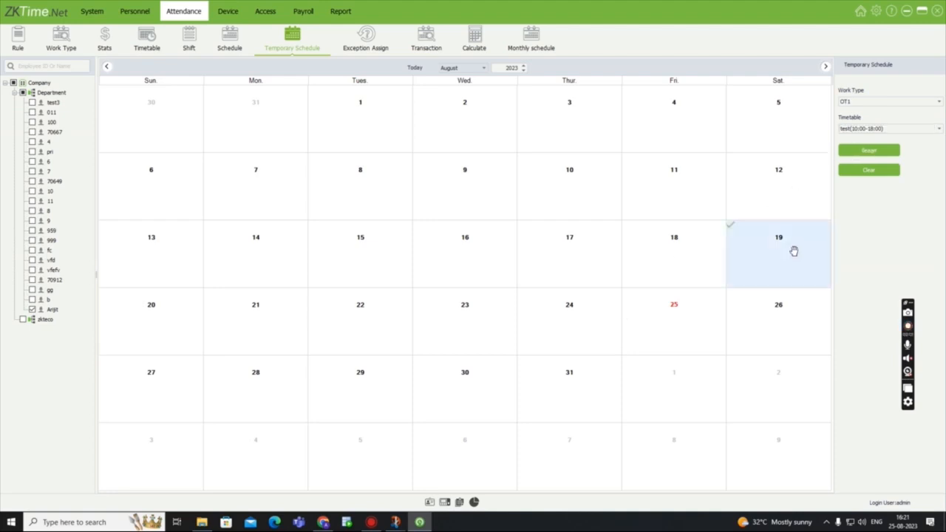
click(880, 152)
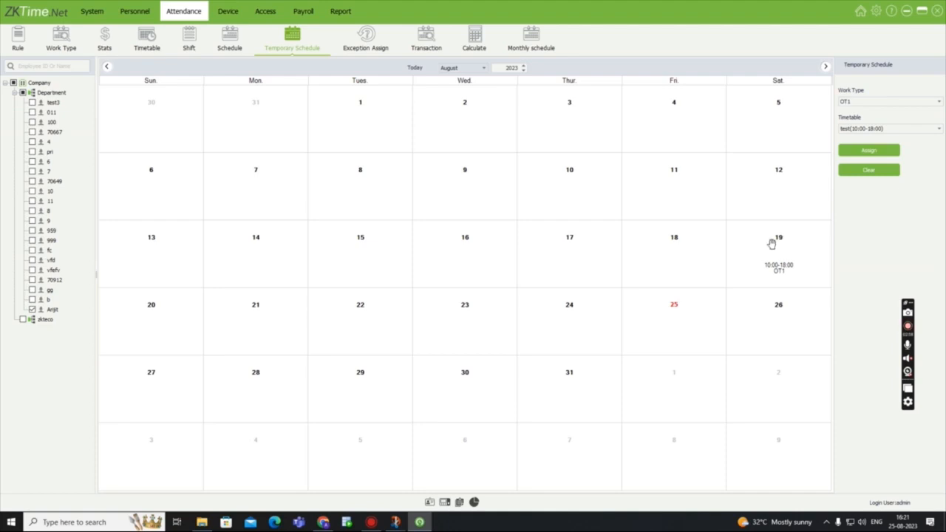
- Assign the last listed employee under Department a Sick Leave exception for the total shift day on 31 August 2023
click(365, 37)
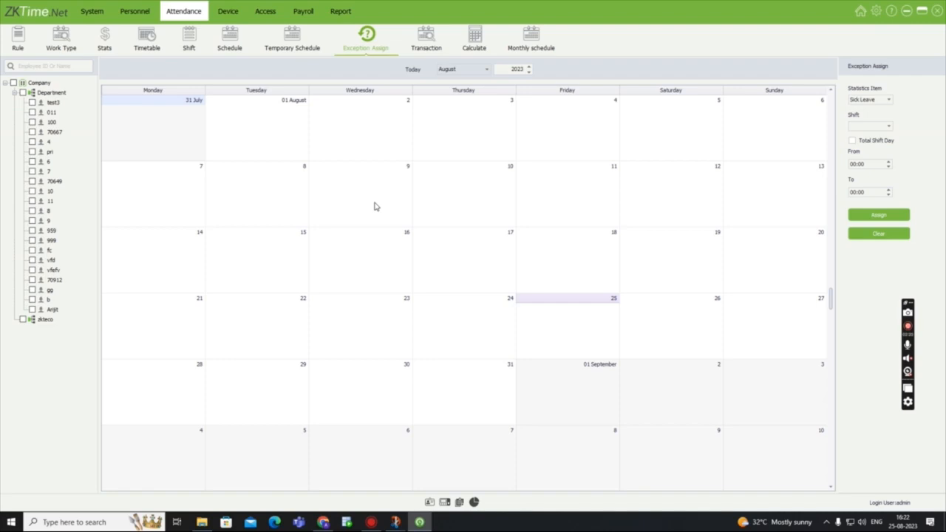
click(888, 100)
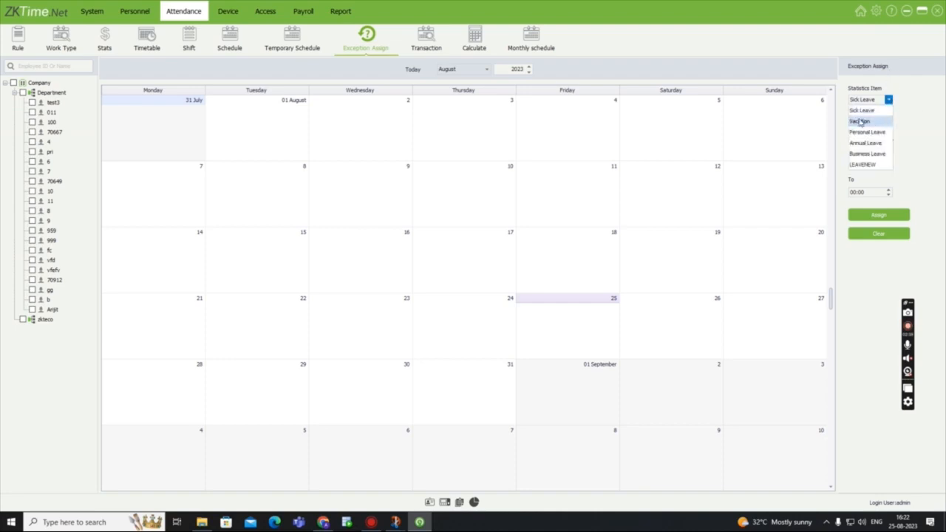
click(862, 111)
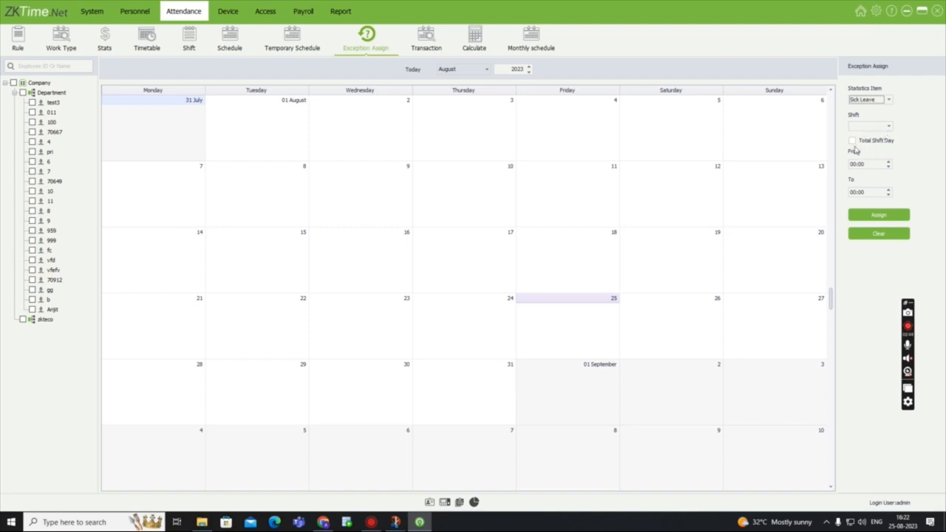
click(852, 141)
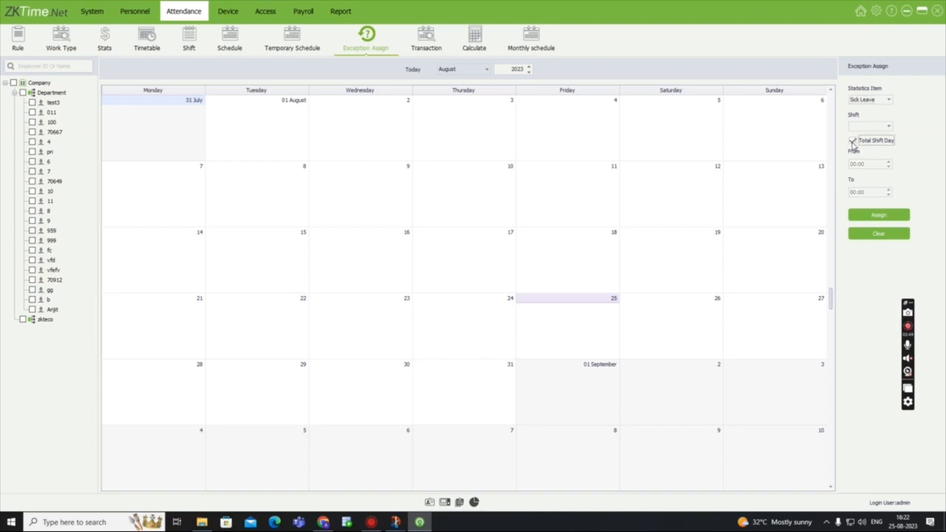
click(853, 142)
click(853, 142)
click(32, 309)
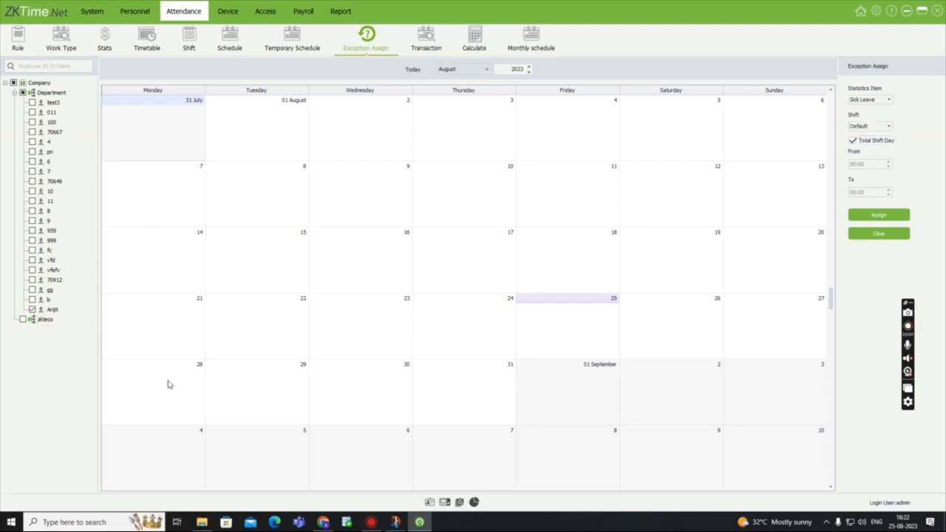
click(460, 391)
click(889, 216)
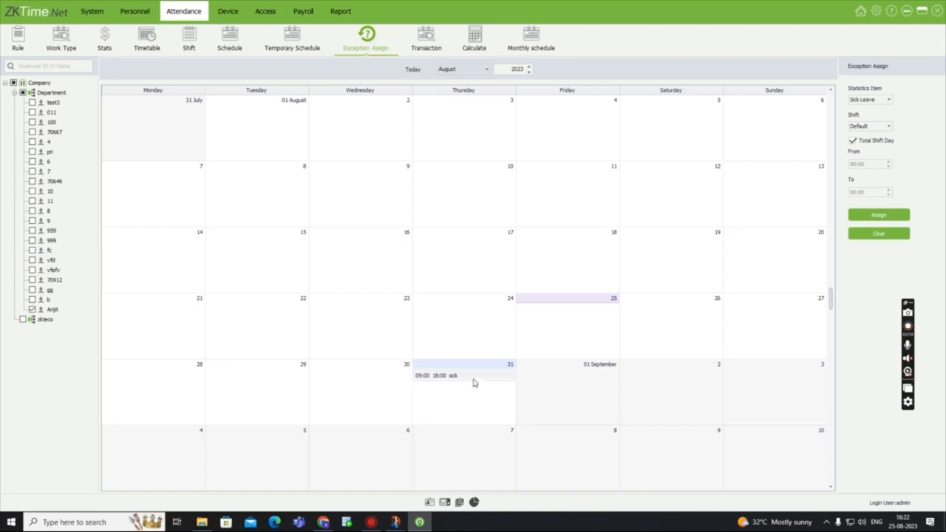
- Search the attendance transactions of all Department employees from 08-19-2023 to 08-25-2023
click(422, 45)
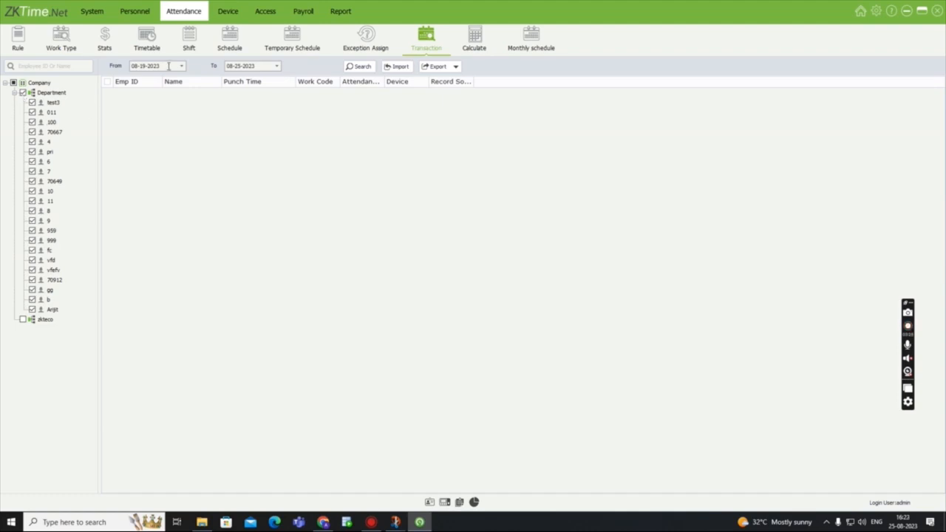
click(357, 67)
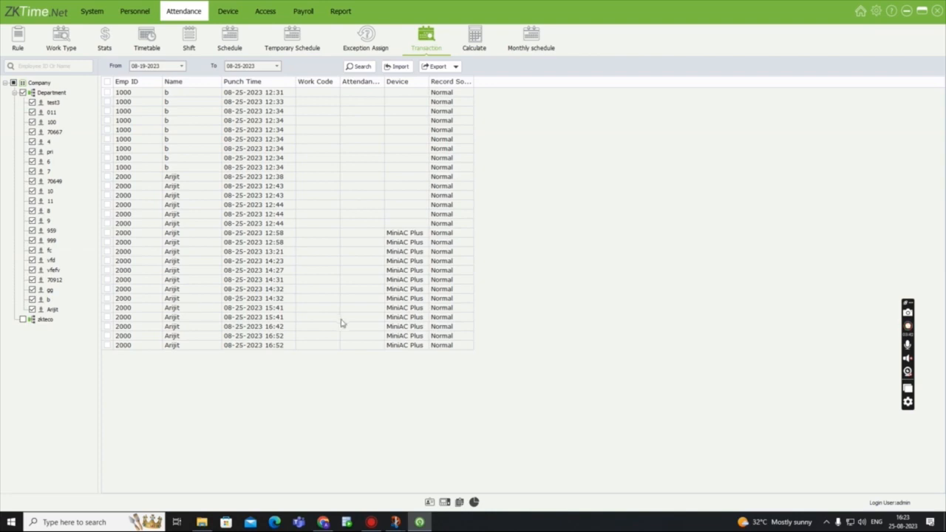
- View the transaction import wizard and the custom-format log export options, closing both without importing or exporting
click(399, 67)
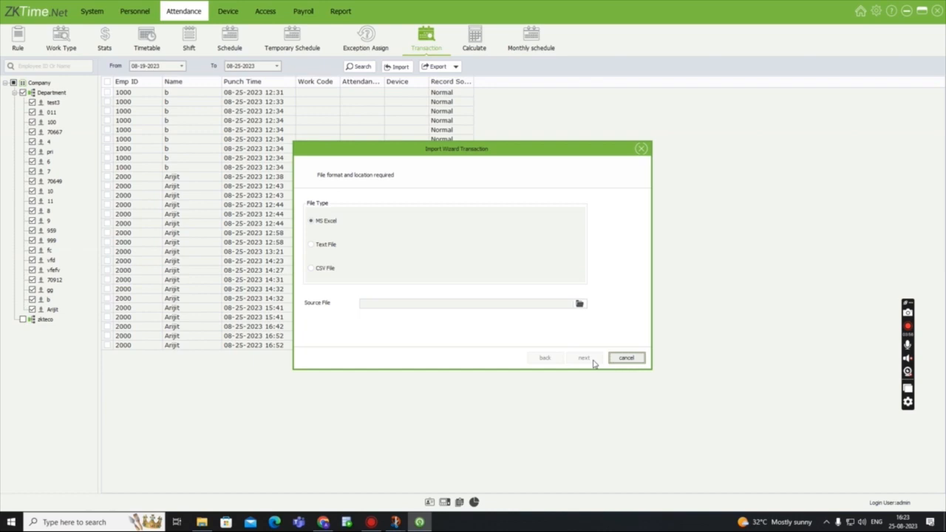
click(640, 149)
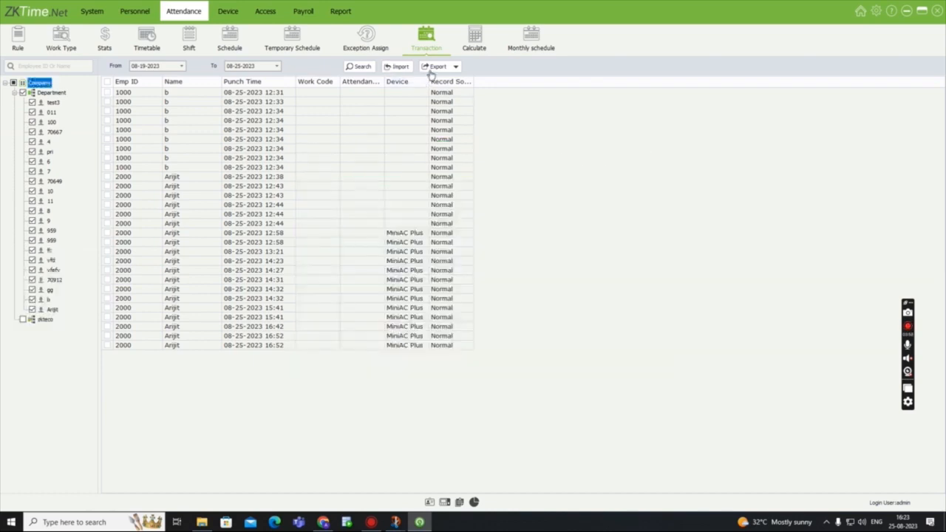
click(438, 67)
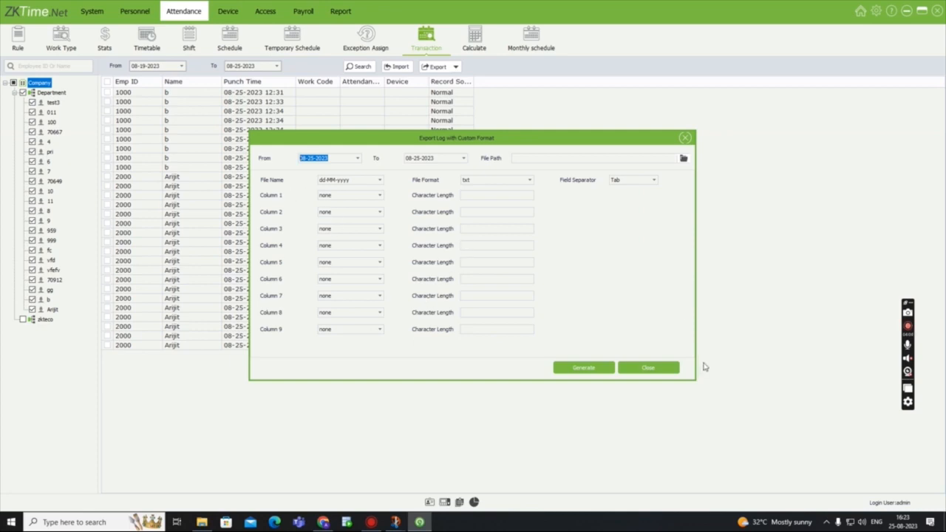
click(685, 139)
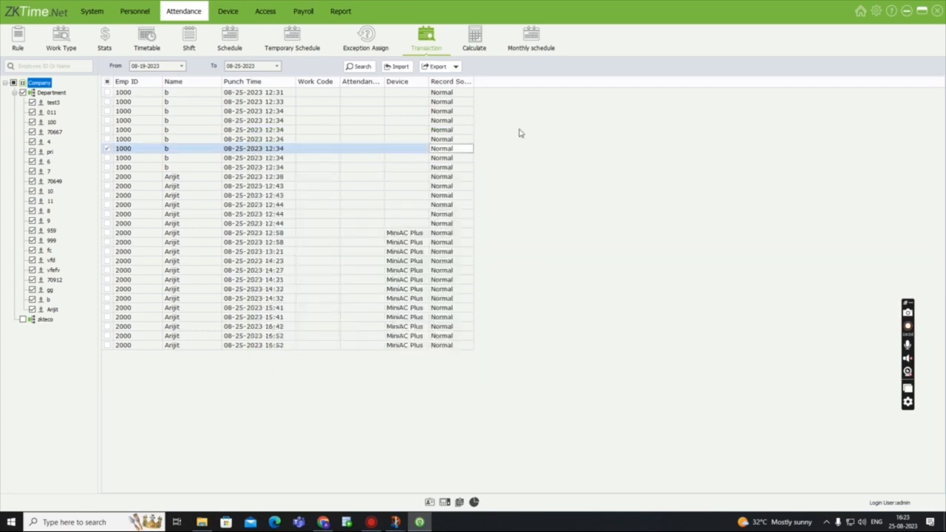
- Calculate attendance for all Department employees from 08-19-2023 to 08-25-2023 and look through the results
click(475, 34)
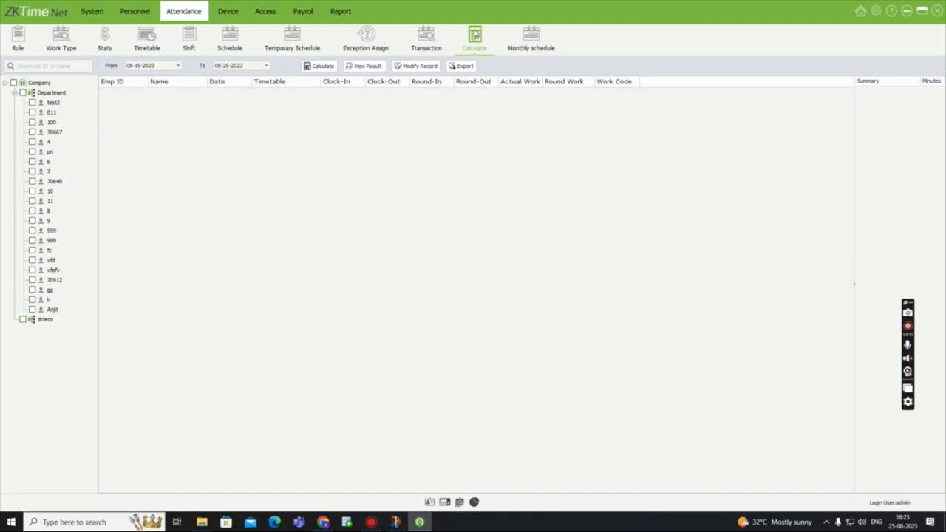
click(22, 92)
click(353, 68)
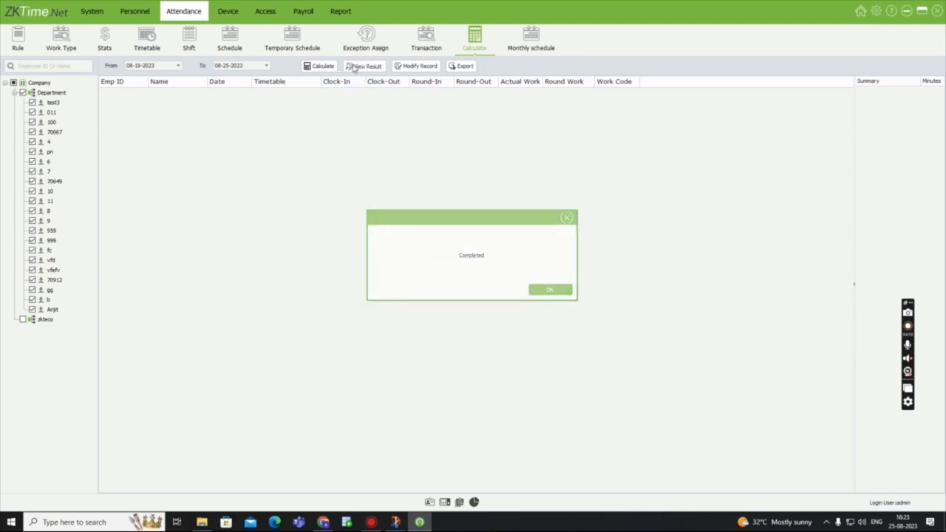
click(329, 67)
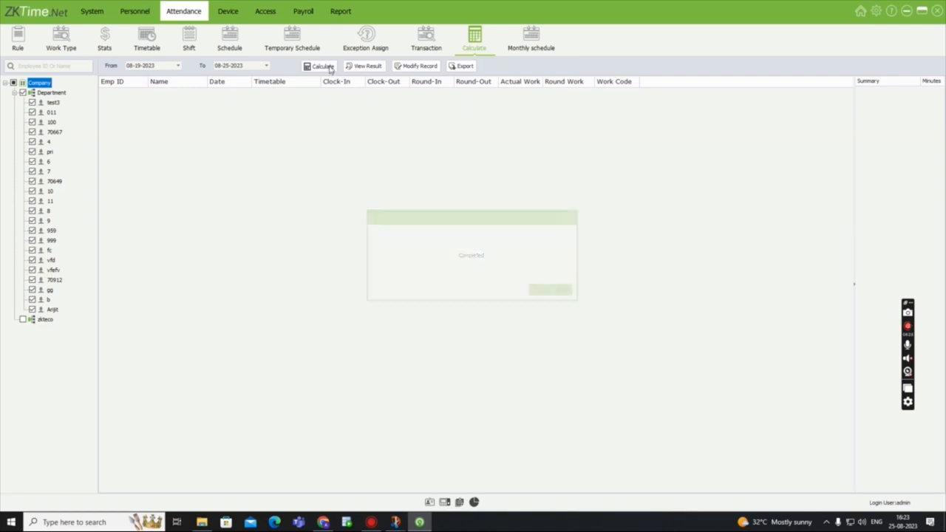
scroll(367, 161, down, 11)
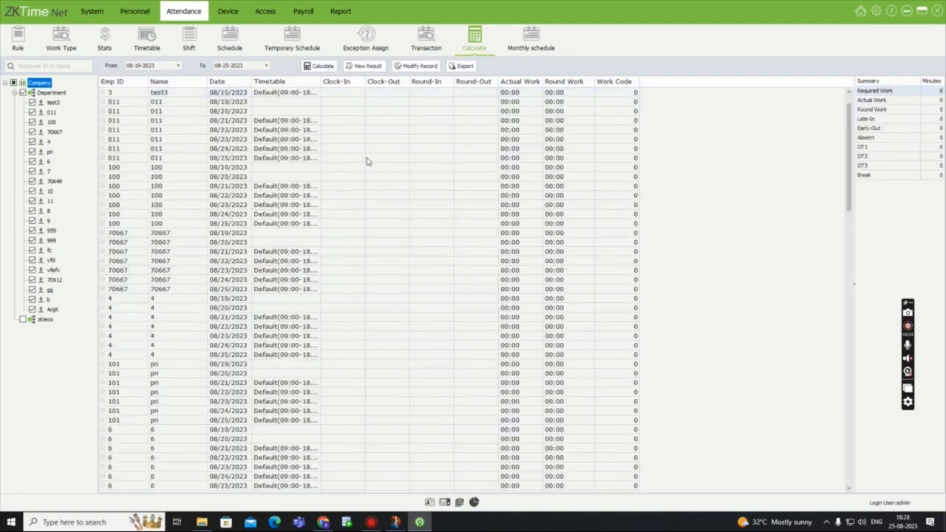
scroll(366, 161, down, 4)
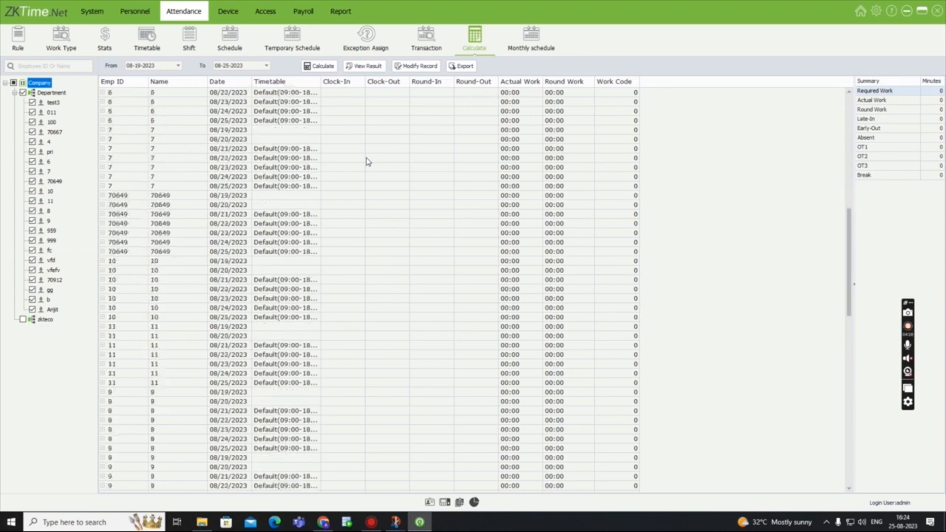
scroll(365, 158, up, 9)
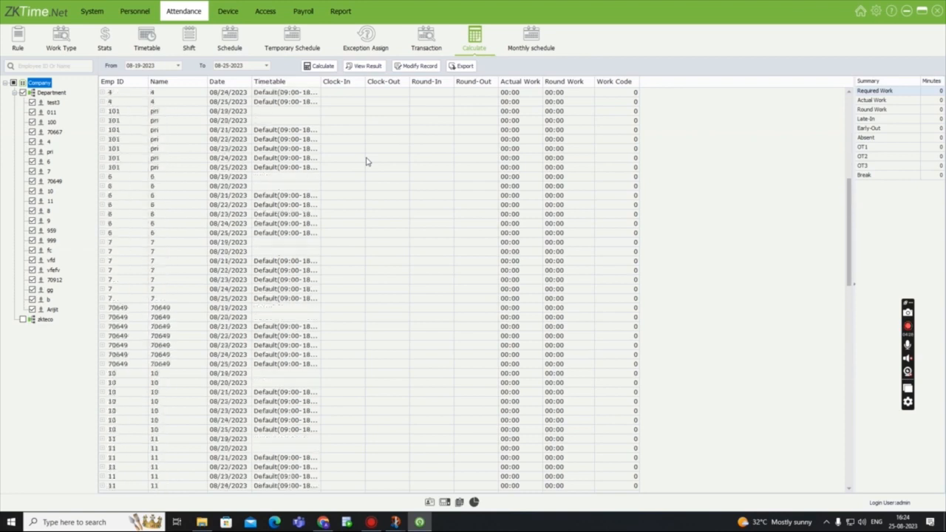
- Start a manual punch record dated 08-23-2023 that includes the last listed employee under Department besides test3
click(433, 68)
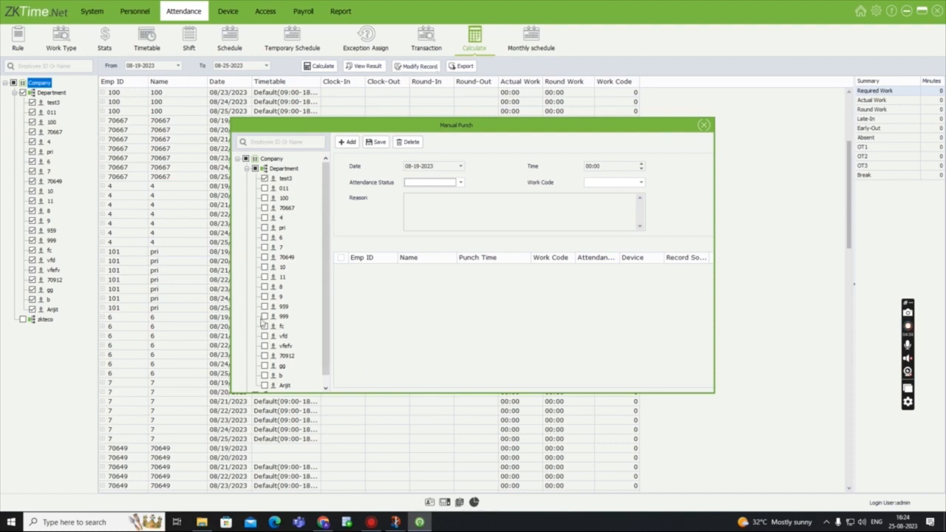
scroll(267, 376, down, 1)
click(265, 374)
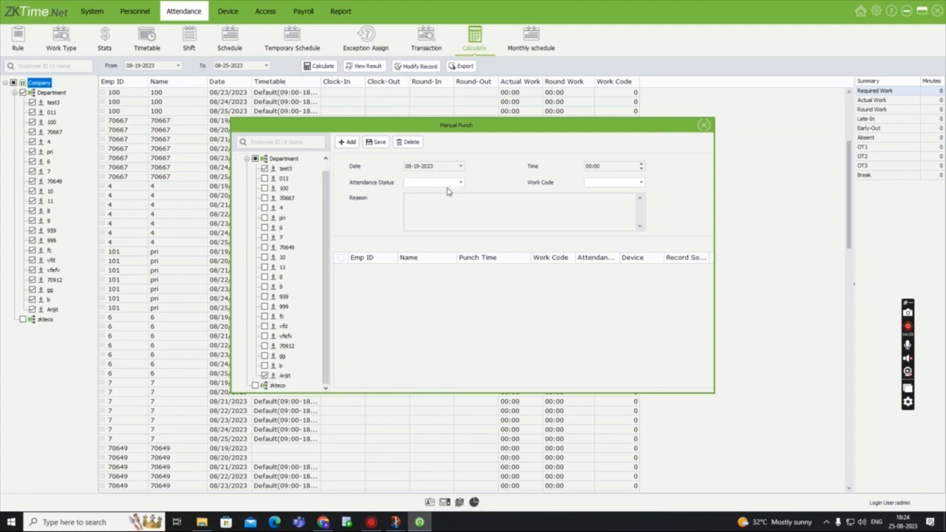
click(450, 165)
click(460, 166)
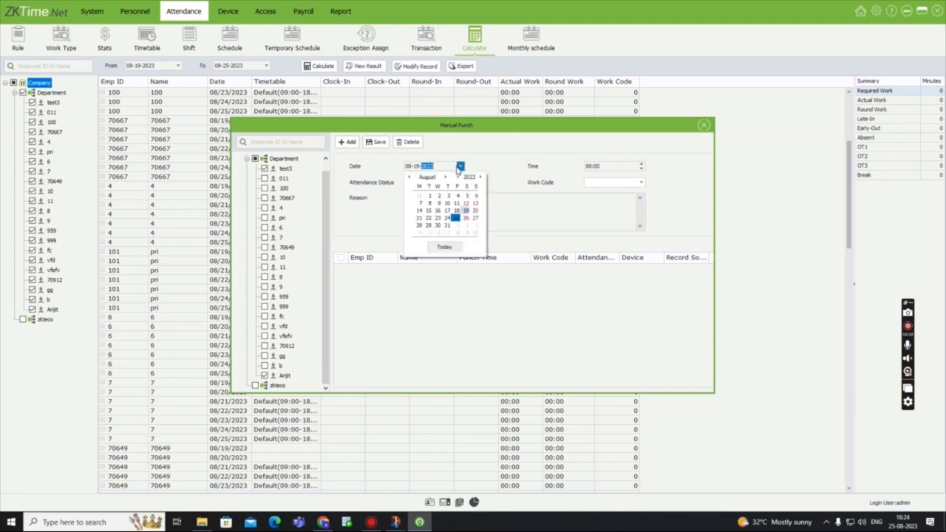
click(438, 218)
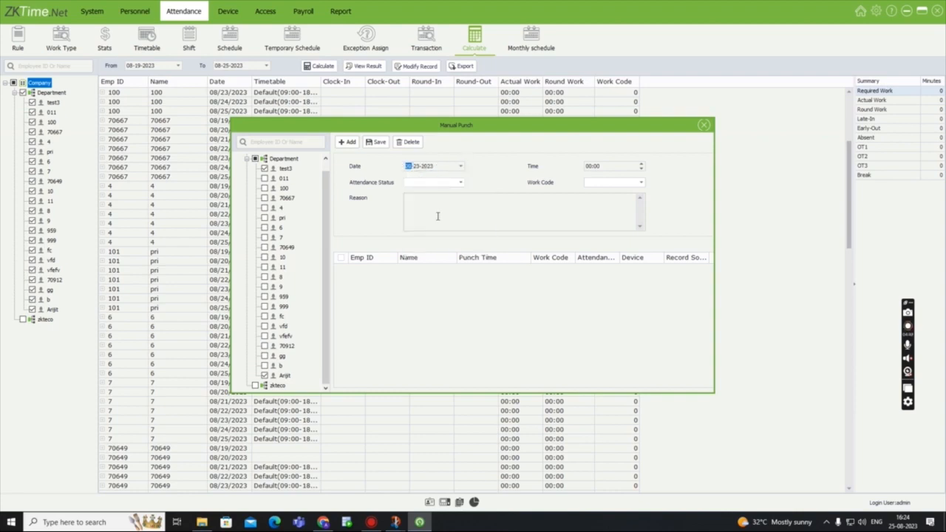
- Set the manual punch to 18:00 with status Check Out and the first work code, and save it
click(641, 165)
click(459, 182)
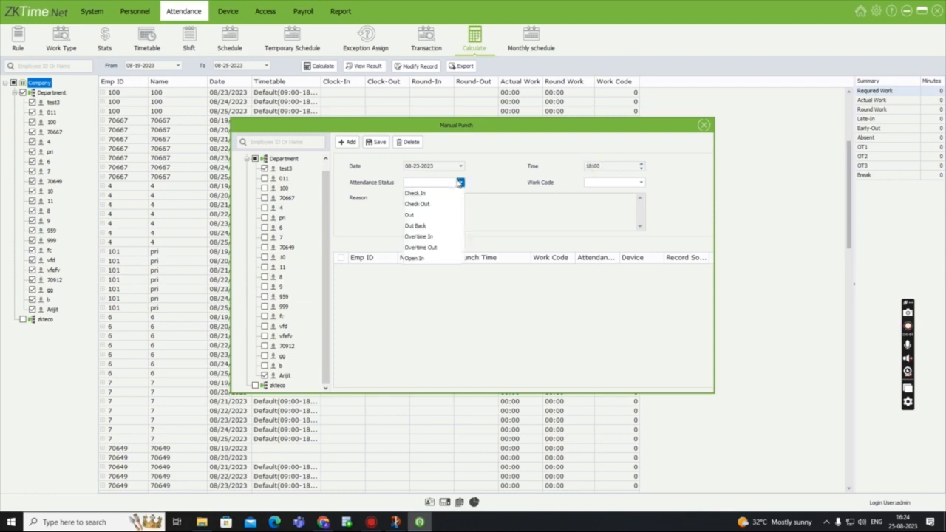
click(462, 209)
click(640, 182)
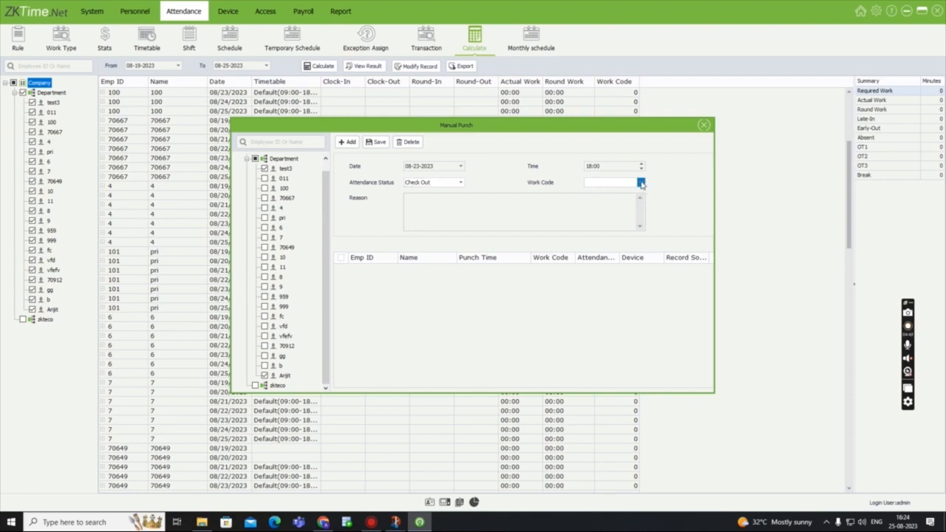
click(604, 196)
click(512, 219)
click(377, 143)
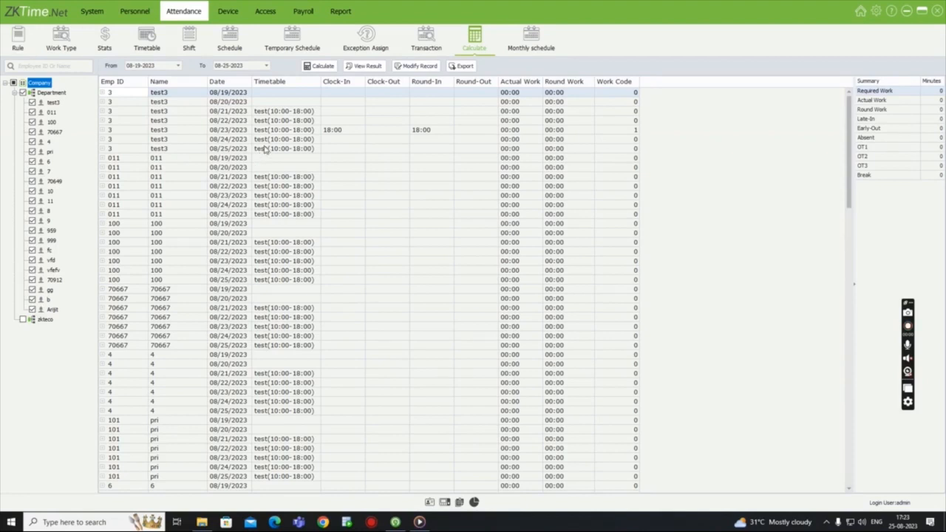
- View the file type options for exporting the calculated attendance, and close the wizard without exporting
click(469, 71)
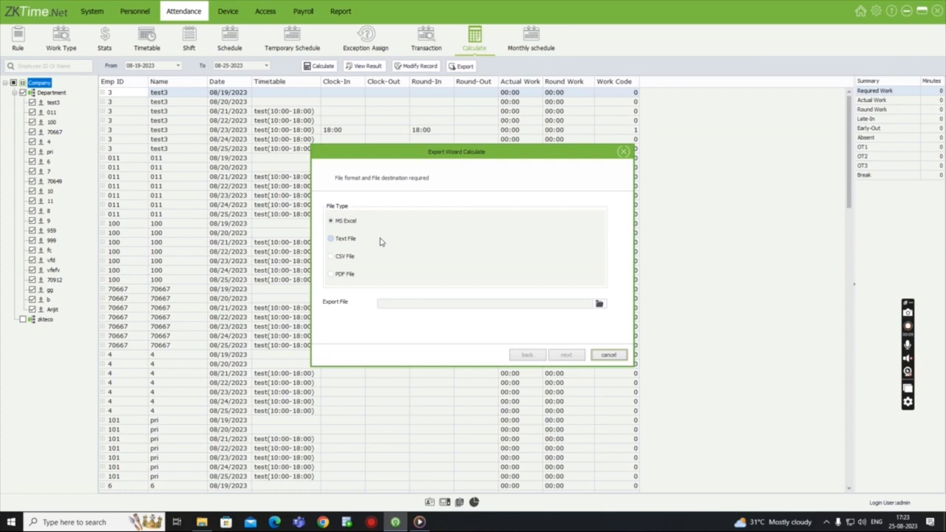
click(623, 152)
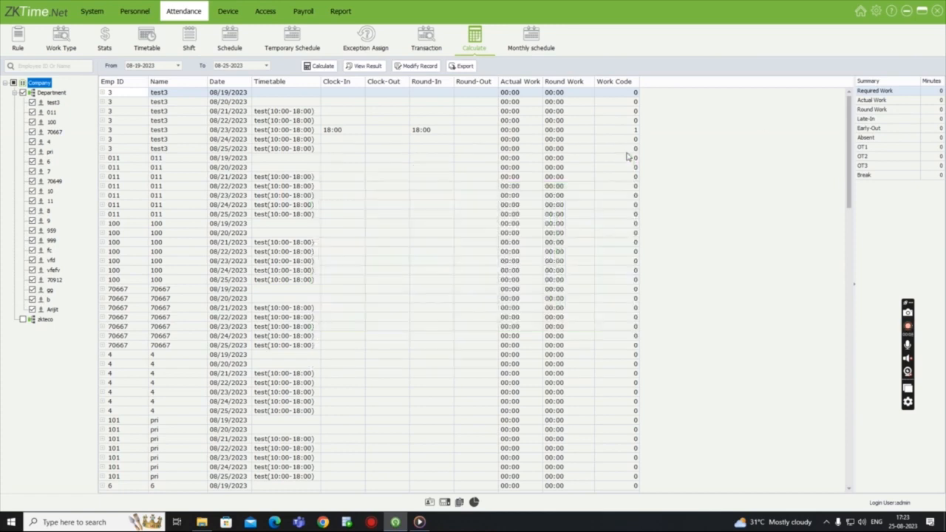
- Display the August 2023 monthly schedule of the last listed employee under Department, with shift details shown
click(537, 45)
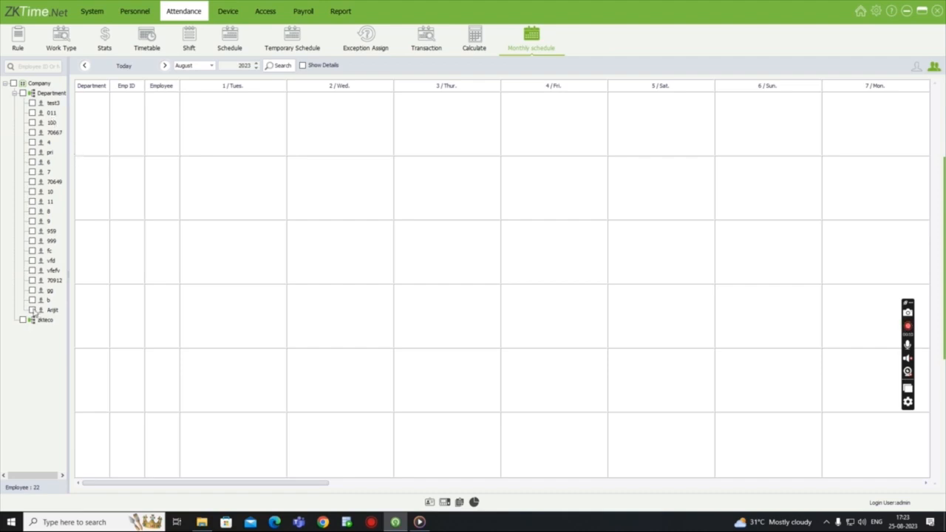
click(284, 65)
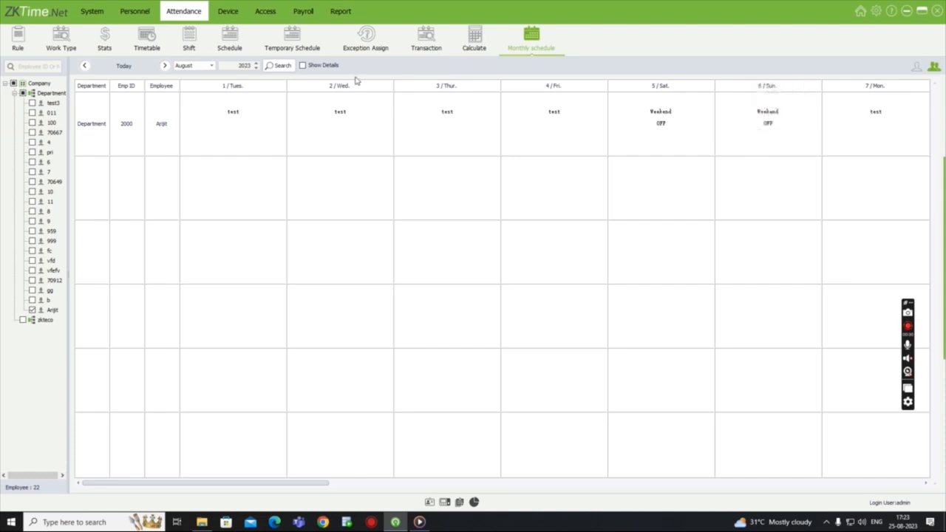
click(303, 65)
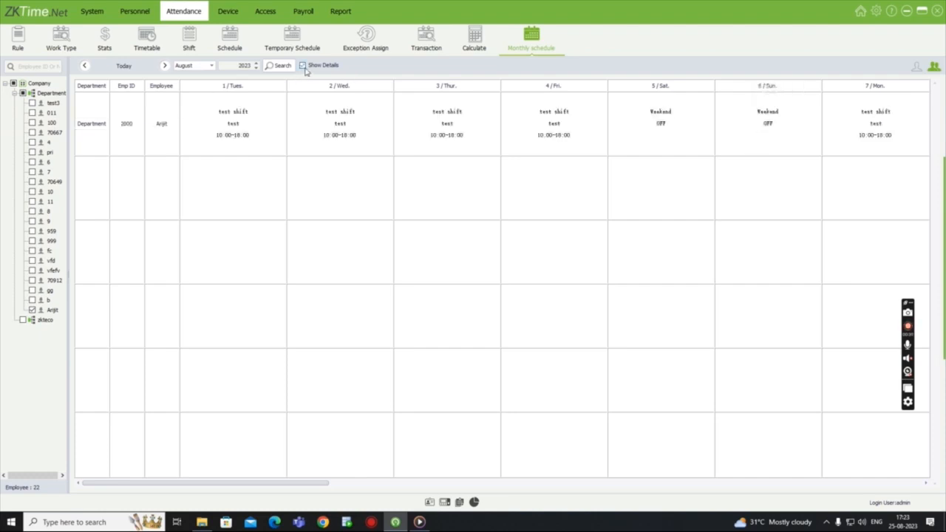
- Switch the August 2023 monthly schedule to the single-person view and display the fifth listed employee under Department
click(32, 290)
click(32, 300)
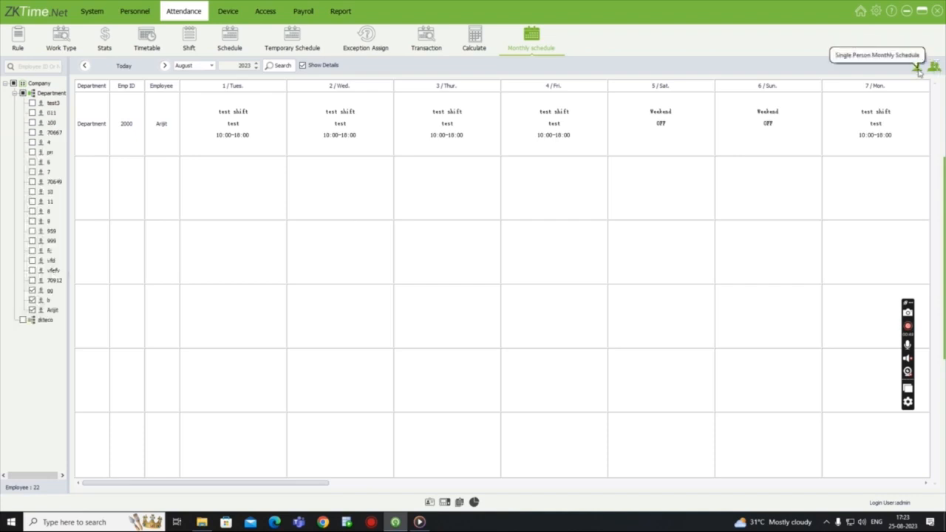
click(916, 68)
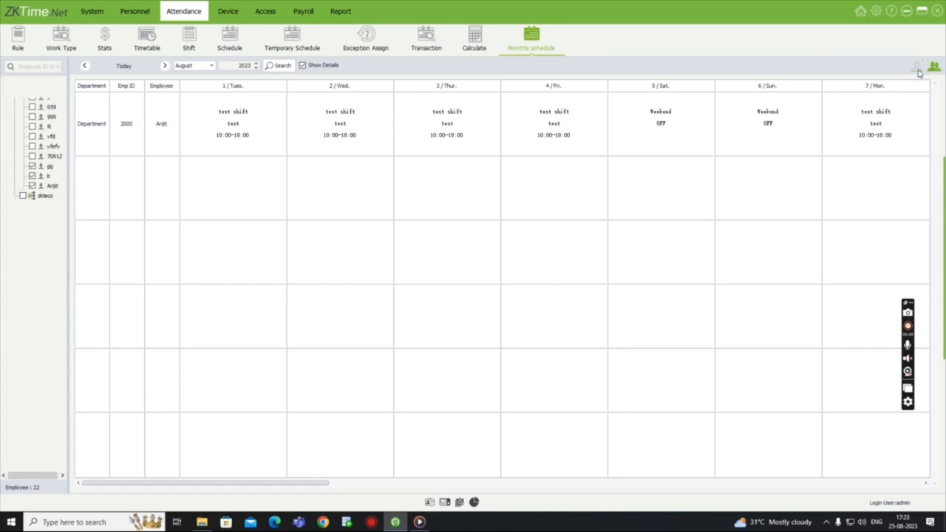
click(43, 142)
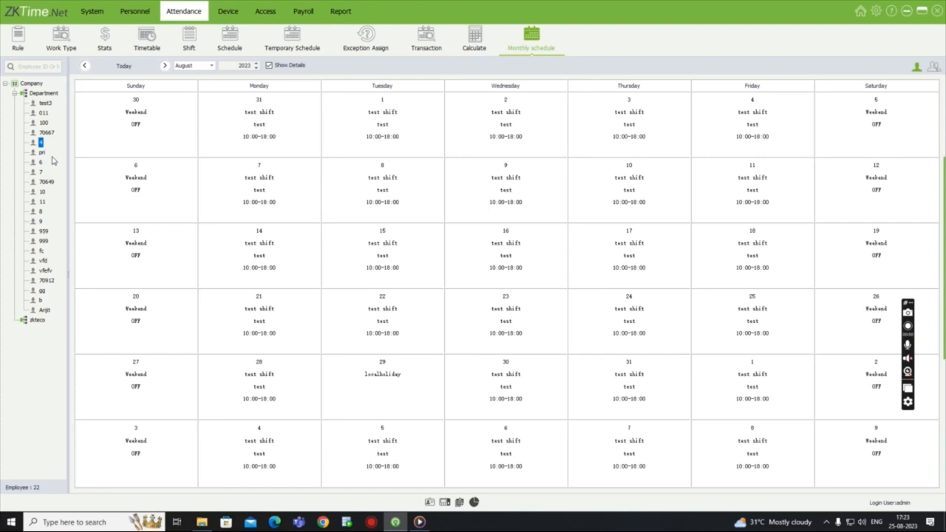
mouse_move(365, 268)
- Limit the Employee Report to the last listed employee under Department using the Custom employee selection
click(342, 12)
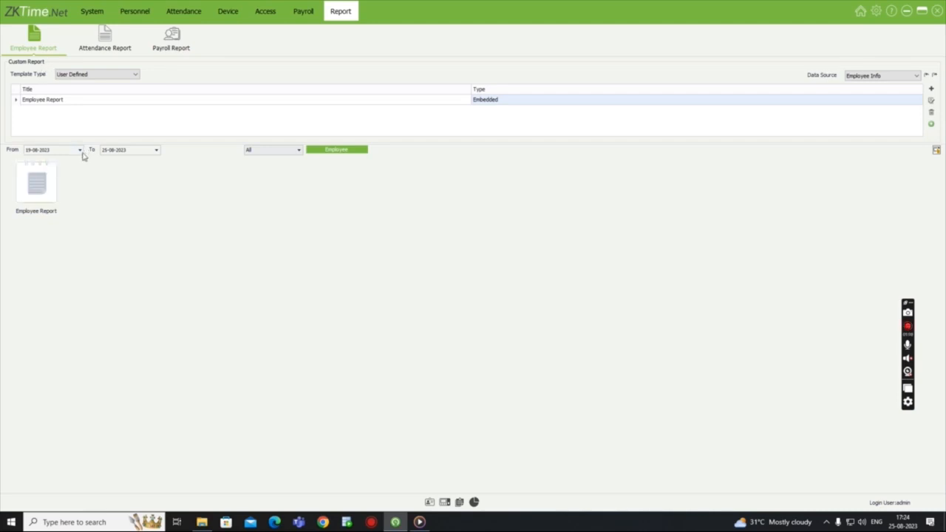
click(320, 152)
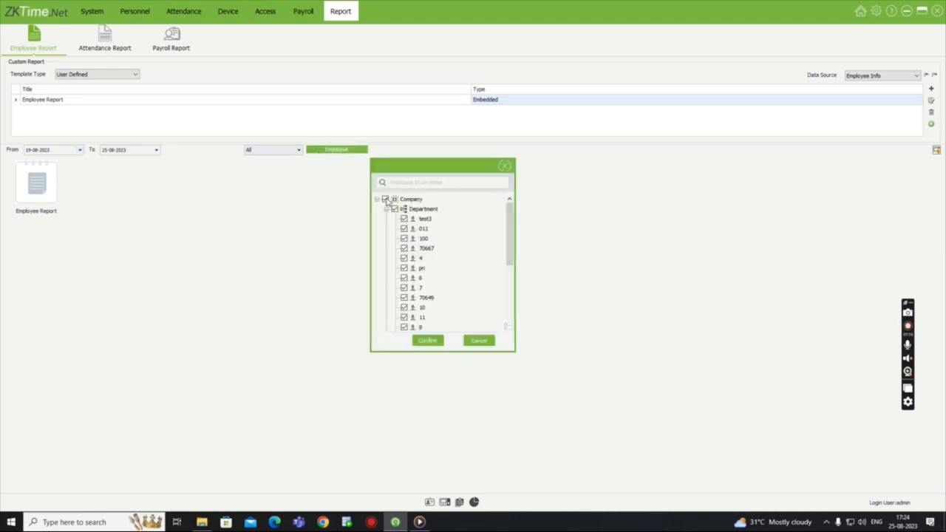
click(503, 166)
click(299, 150)
click(274, 174)
click(333, 150)
scroll(415, 266, down, 5)
scroll(415, 272, down, 2)
click(403, 309)
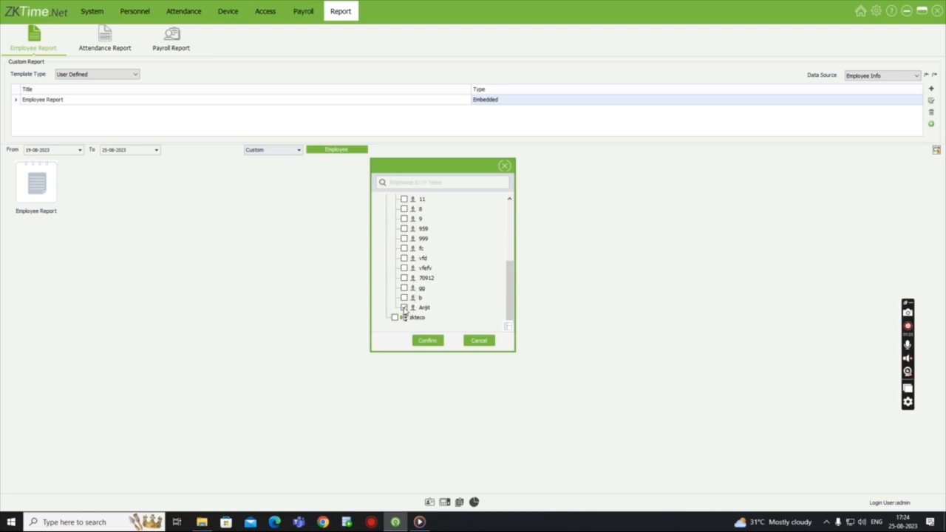
click(428, 340)
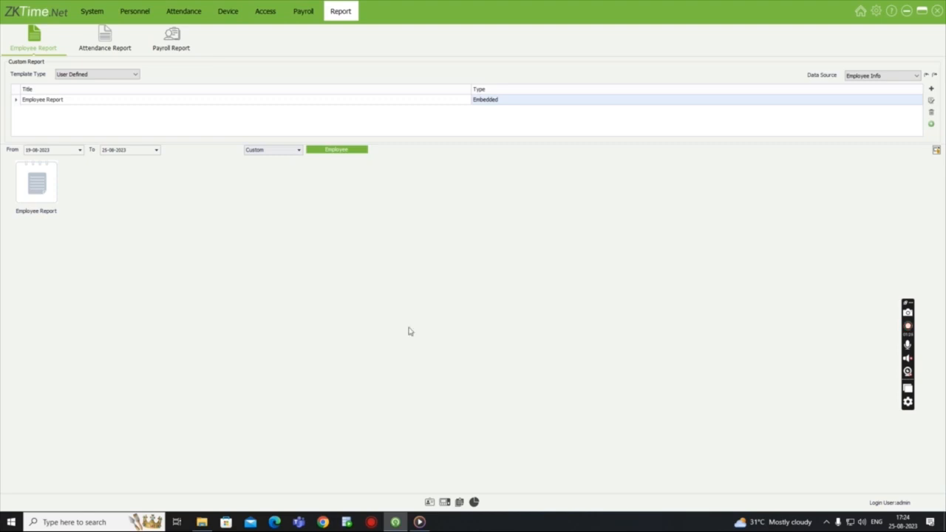
- Preview the Employee Report, view its export file formats, and close the preview without exporting
double_click(42, 183)
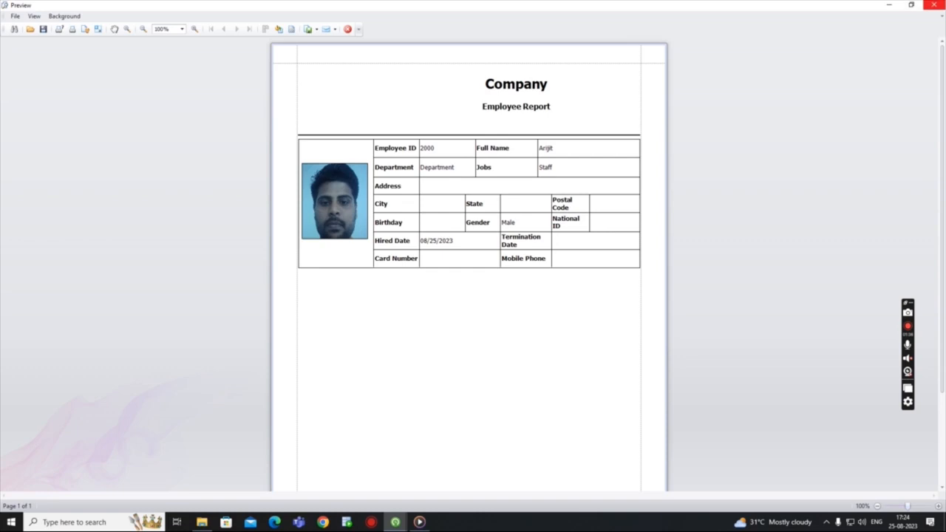
click(933, 5)
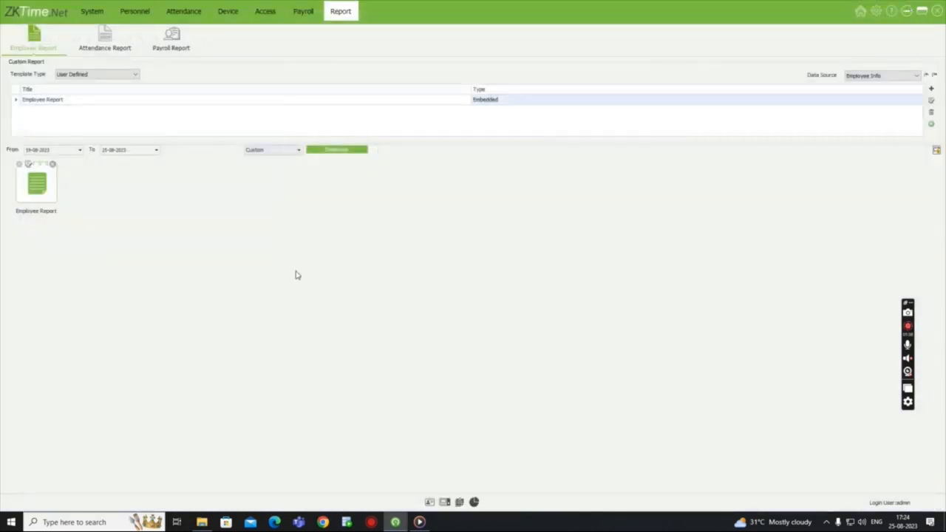
double_click(43, 189)
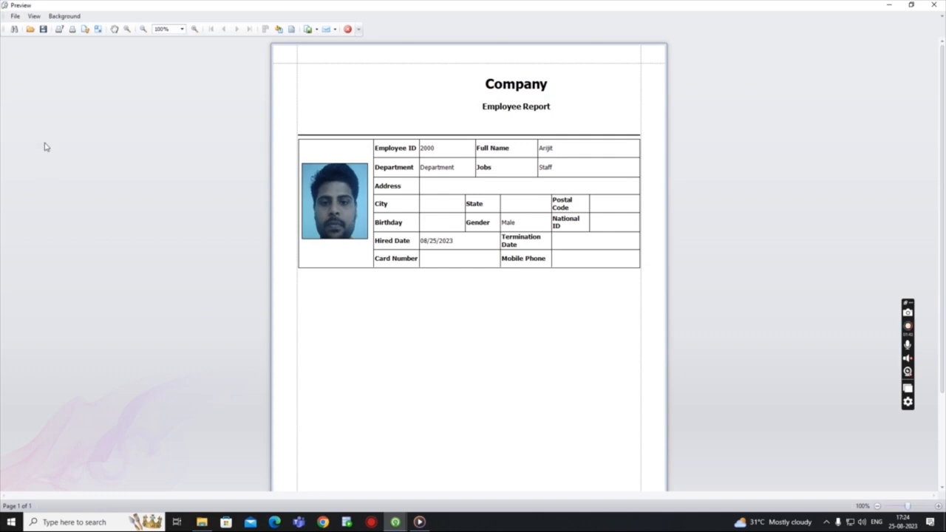
click(15, 16)
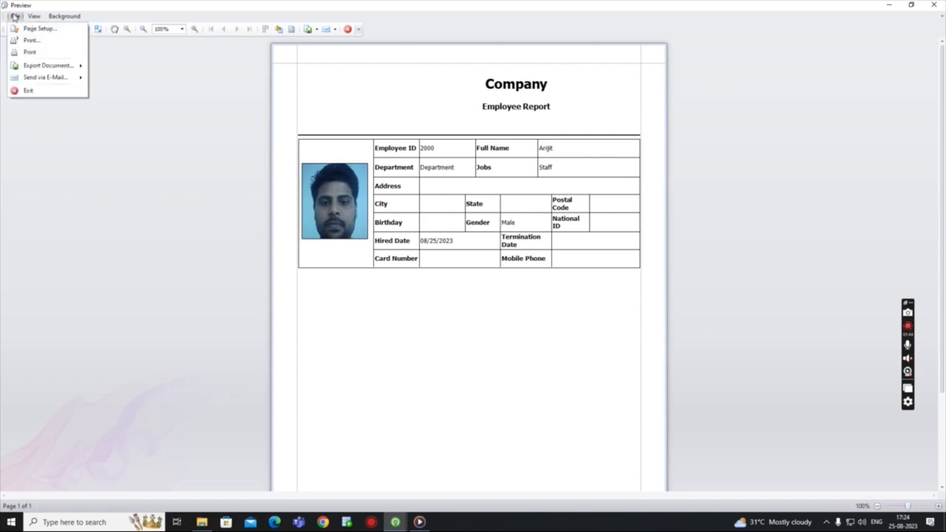
mouse_move(31, 70)
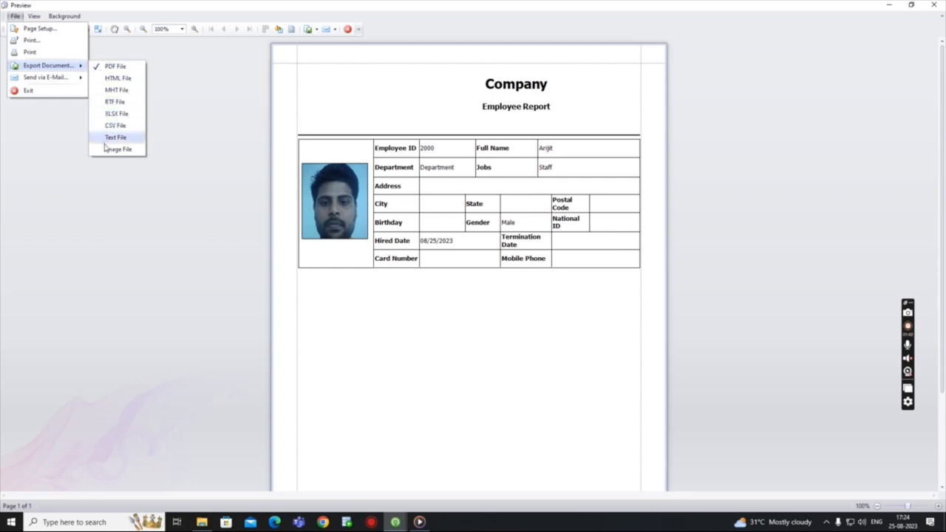
click(154, 147)
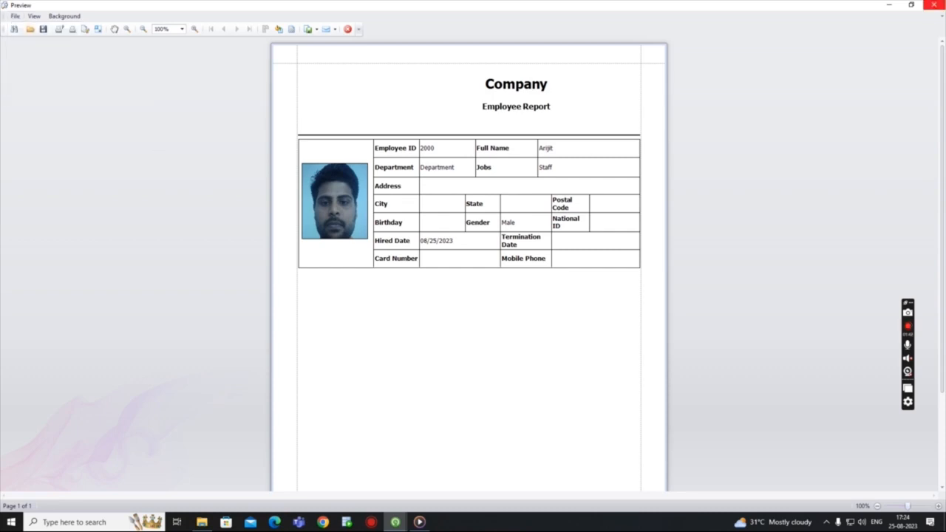
click(933, 5)
click(106, 53)
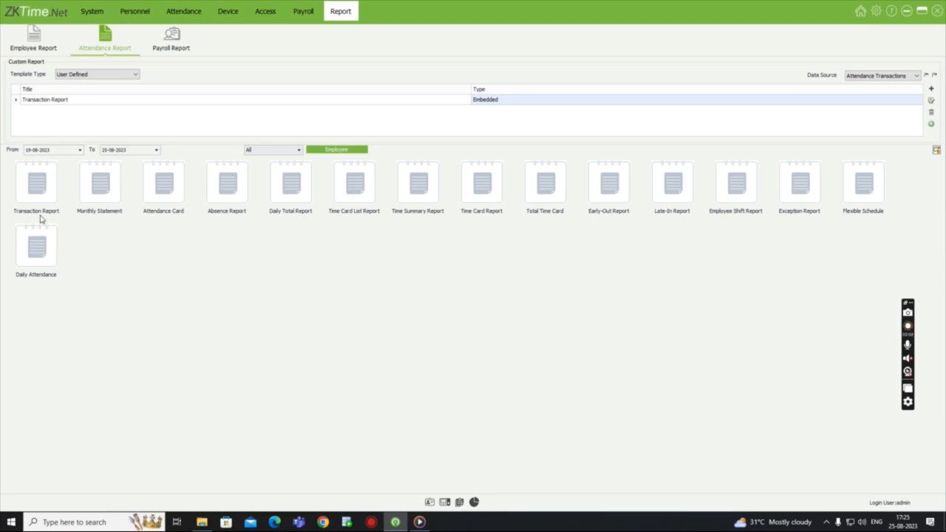
click(155, 150)
click(189, 11)
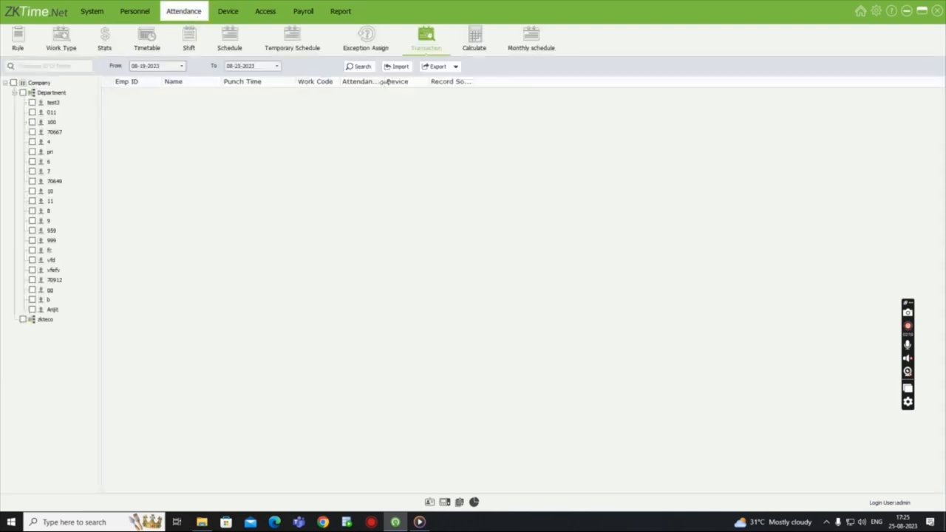
click(474, 38)
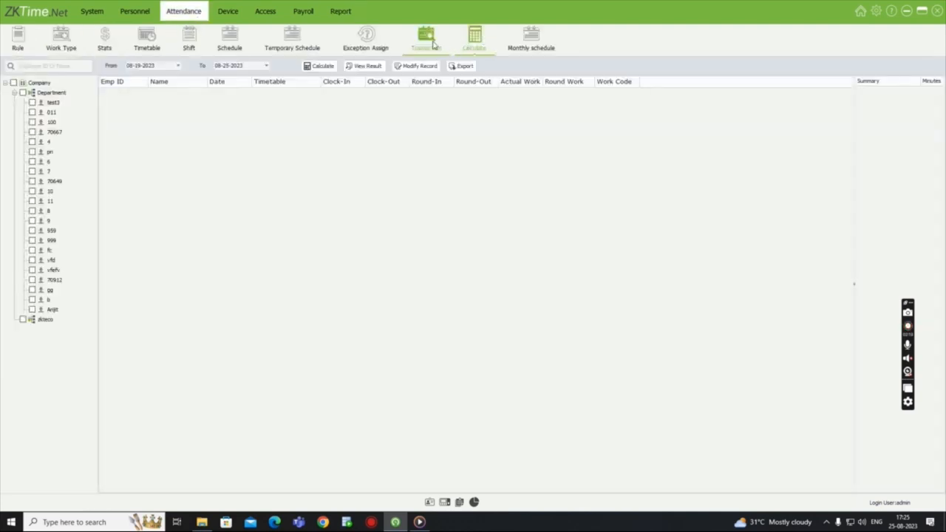
click(334, 11)
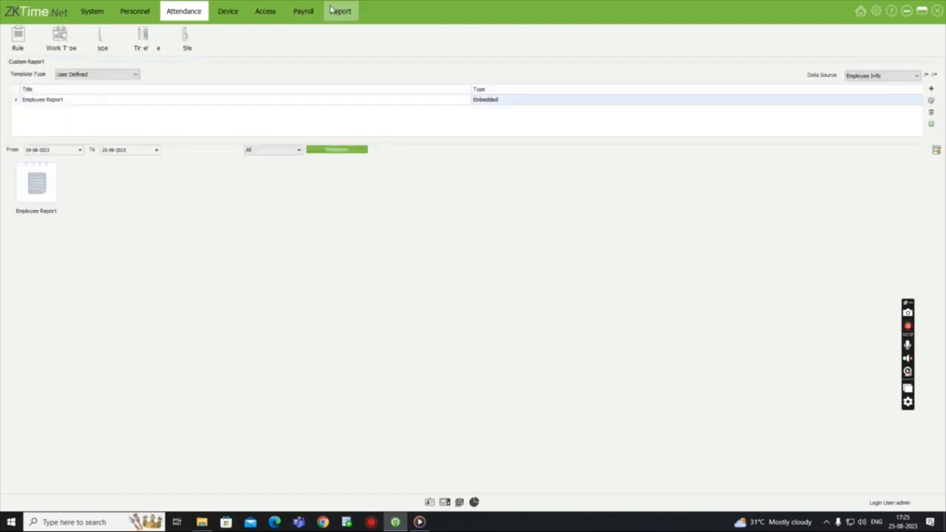
- Preview the attendance Transaction Report for all employees, view its export file formats, and close it without exporting
click(105, 36)
double_click(43, 192)
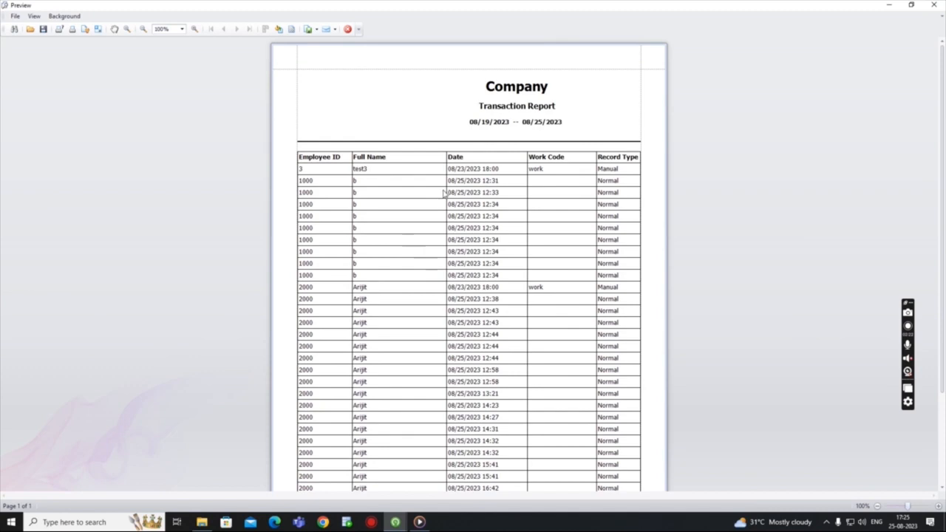
scroll(444, 193, down, 3)
click(14, 18)
mouse_move(27, 67)
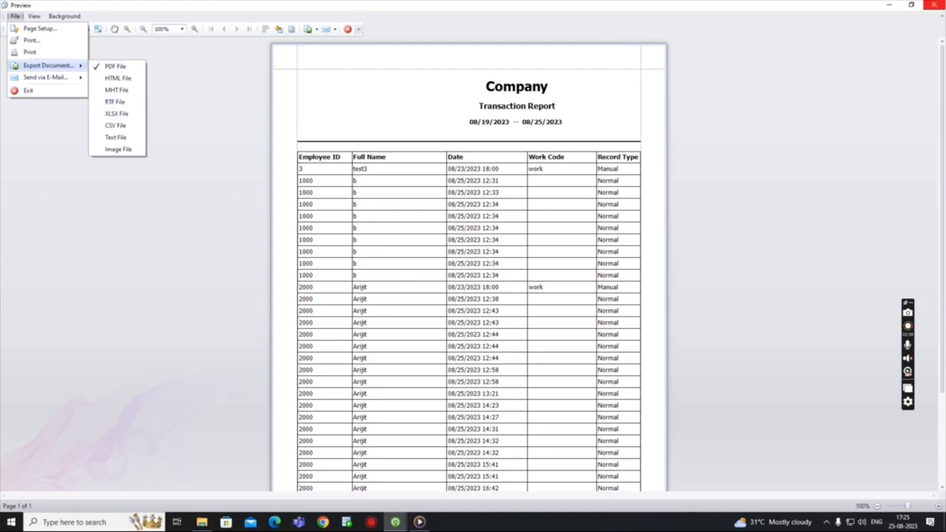
click(933, 4)
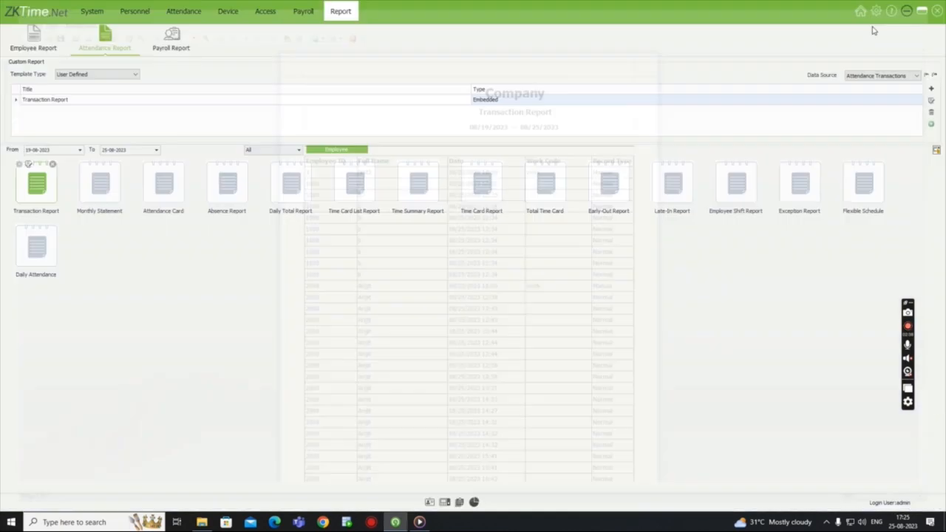
- Open the Daily Attendance report for all employees and review both of its pages
click(47, 260)
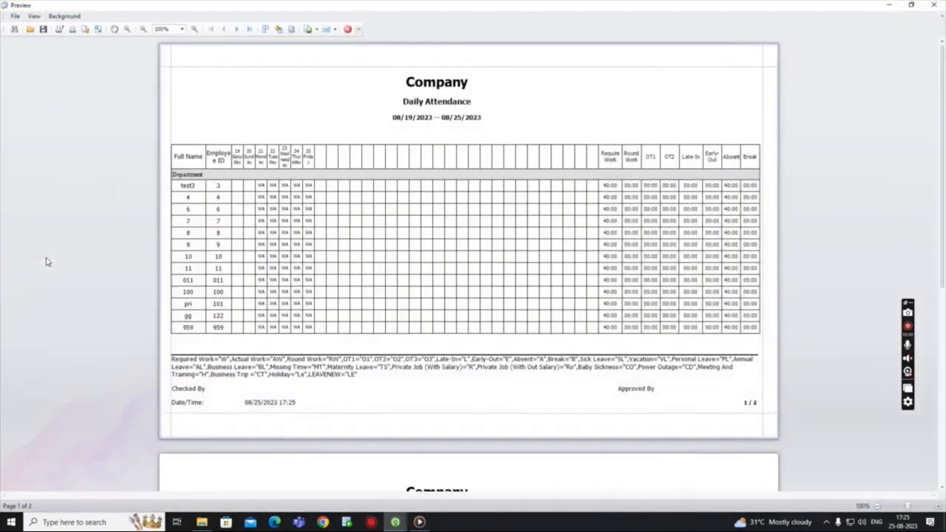
scroll(303, 263, down, 5)
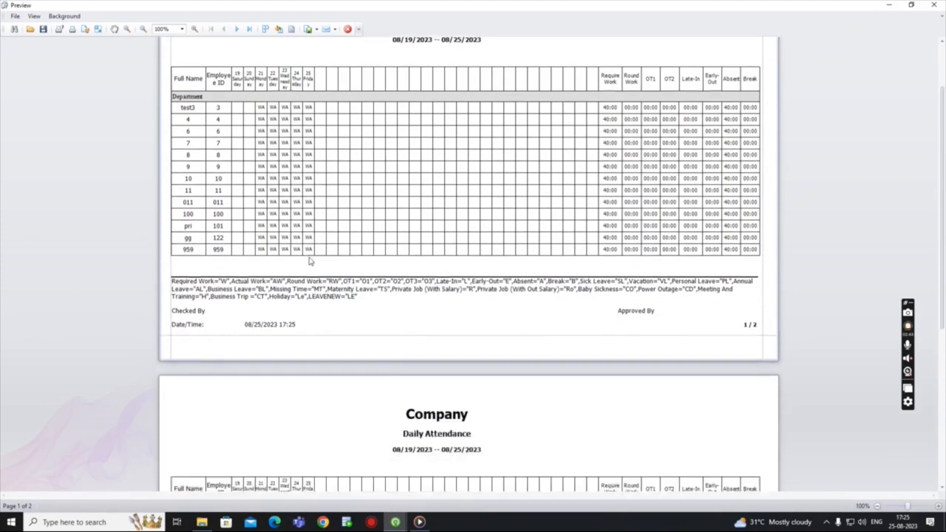
scroll(310, 262, down, 2)
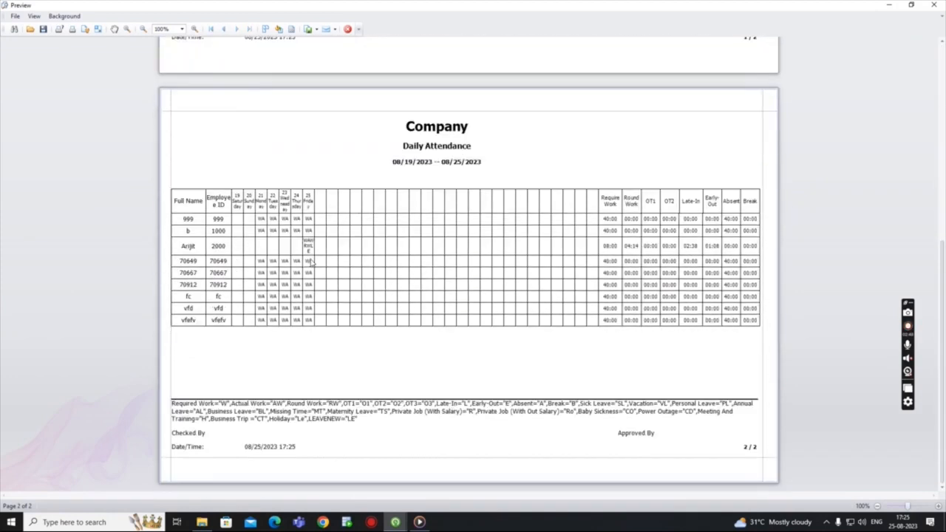
scroll(310, 262, up, 2)
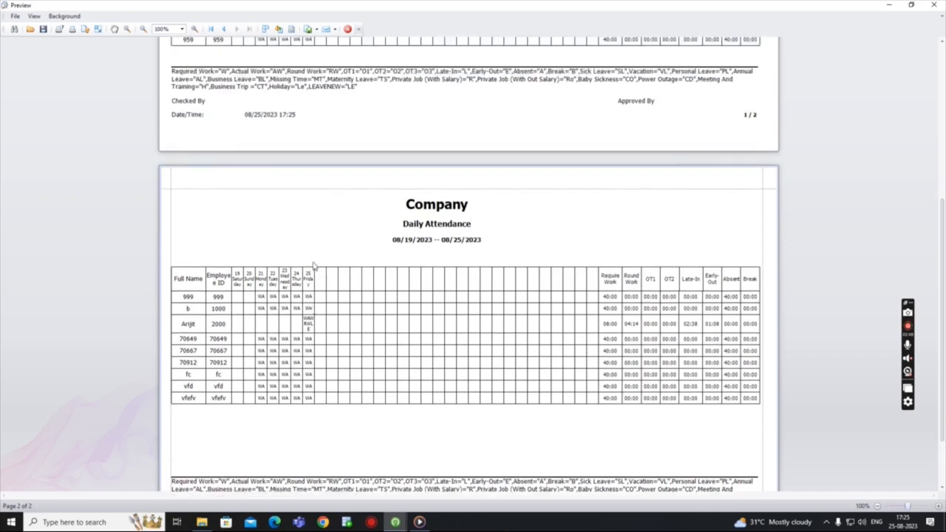
scroll(96, 59, up, 3)
- Check the PDF export options and available file formats for the Daily Attendance report, and close the preview without exporting
click(15, 16)
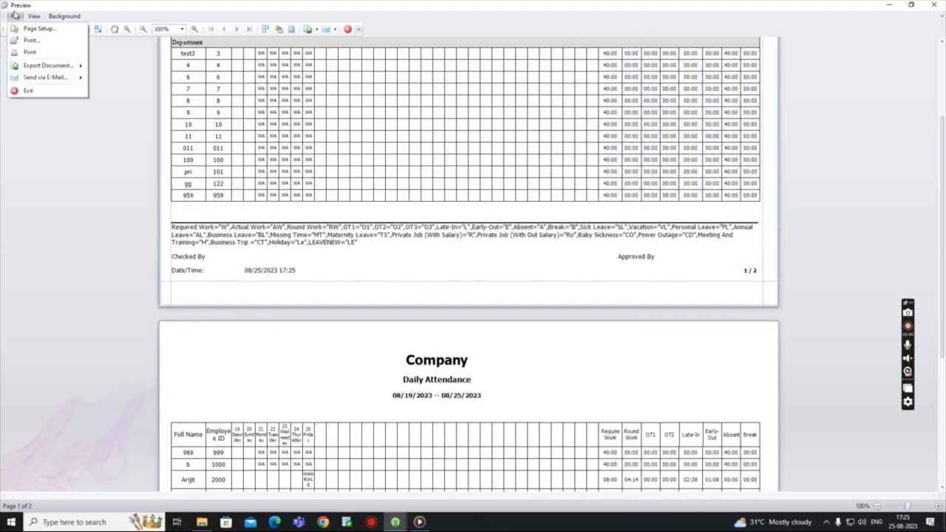
click(30, 70)
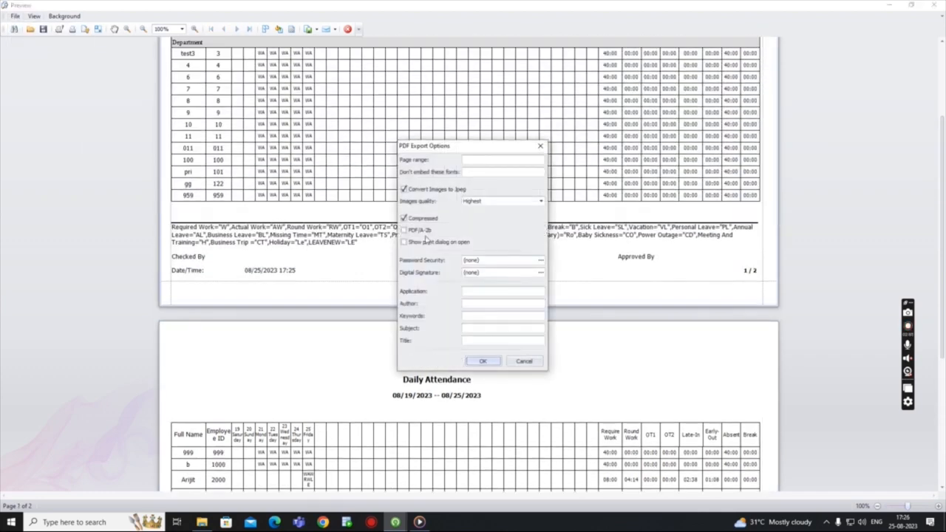
click(541, 147)
click(15, 15)
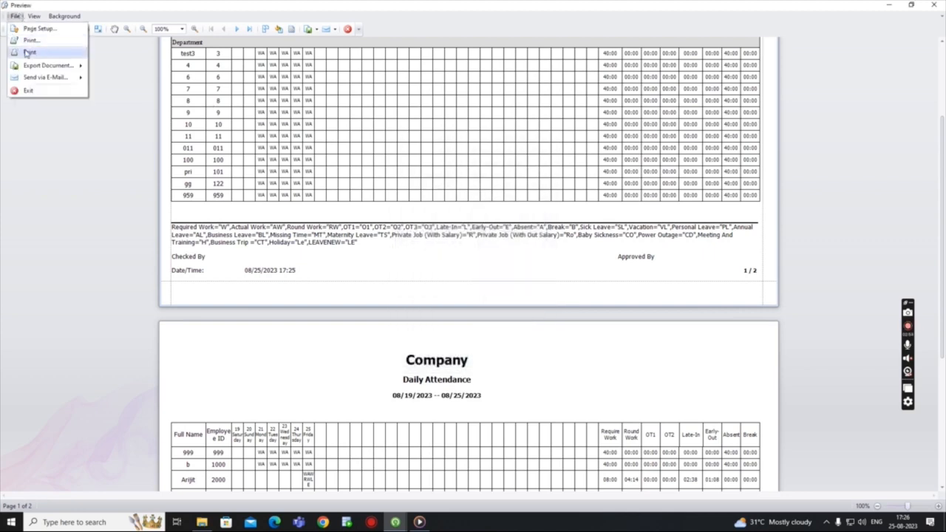
mouse_move(41, 65)
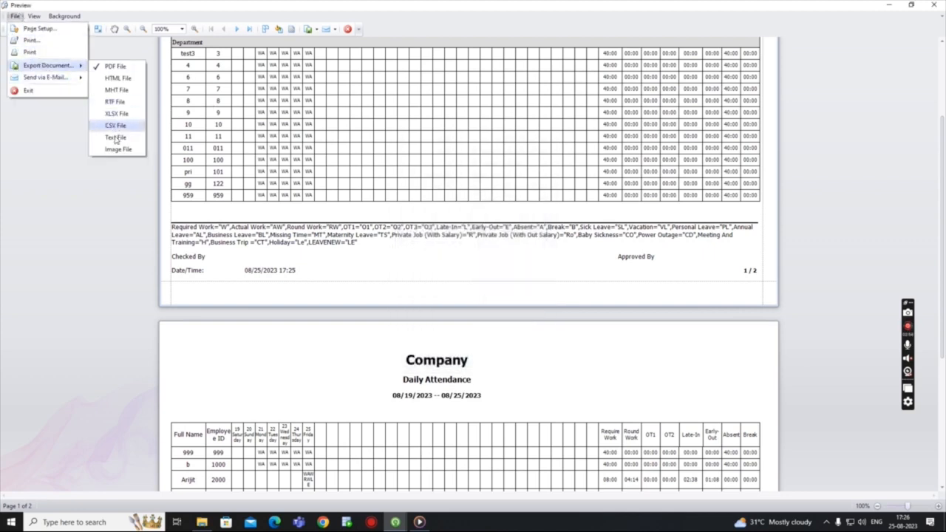
click(919, 167)
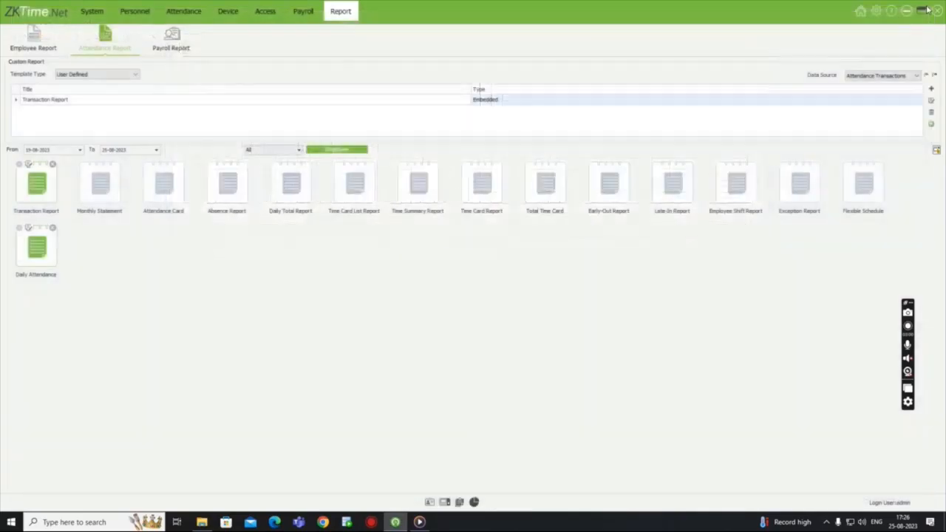
click(929, 6)
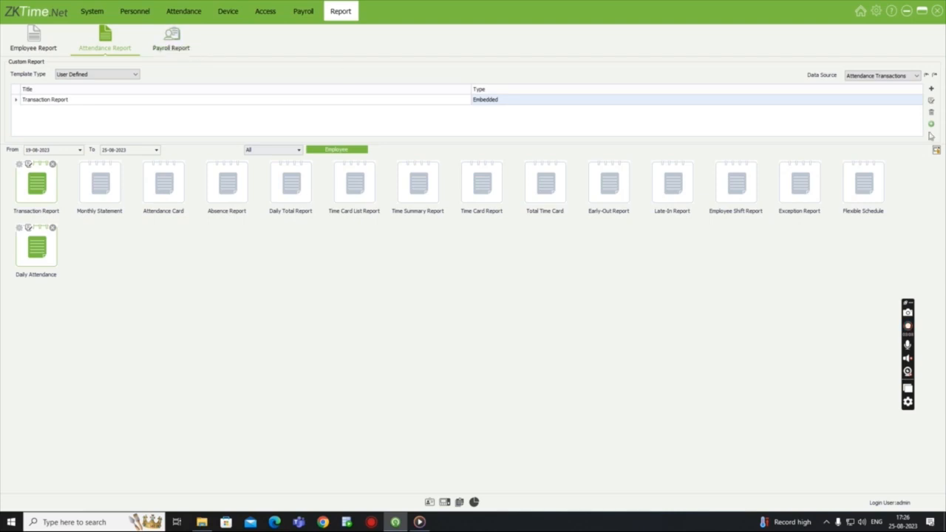
- Look over the data sources for attendance reports, and the payroll reports and general payroll settings, and return to the reports
click(917, 75)
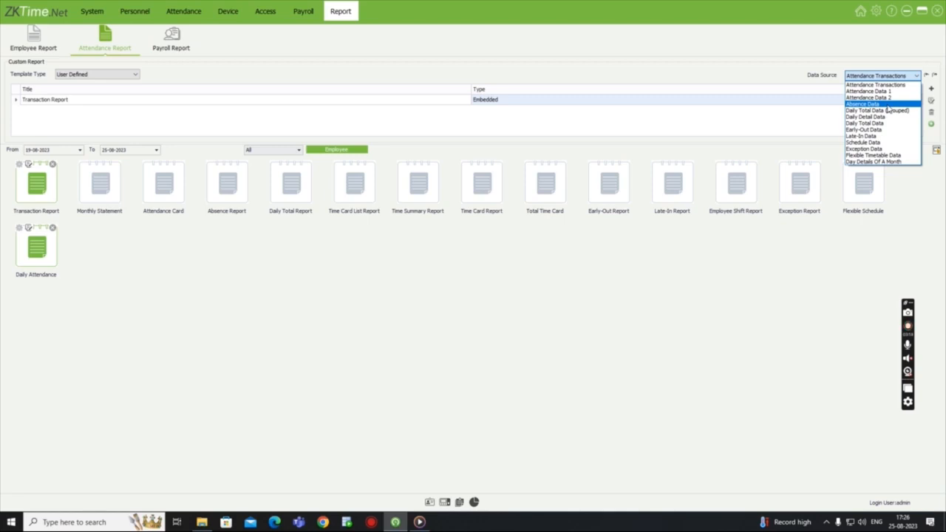
click(715, 275)
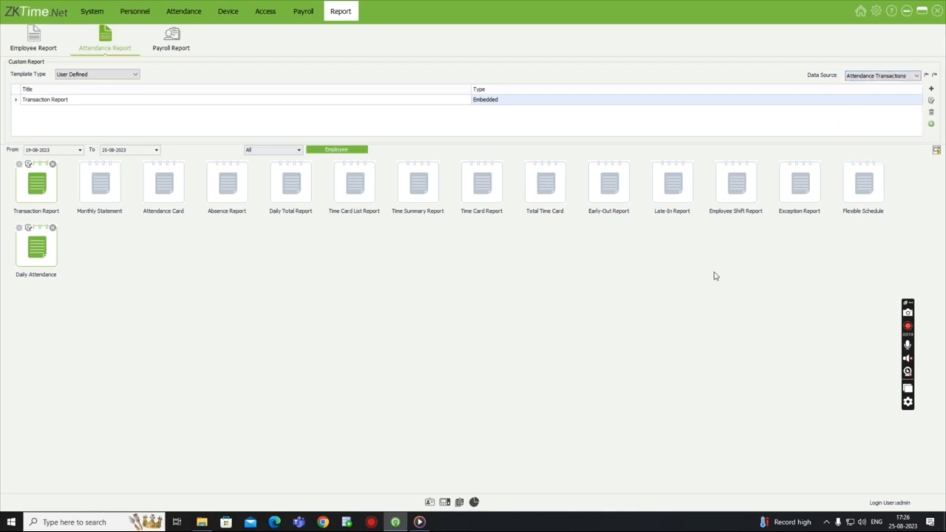
click(169, 38)
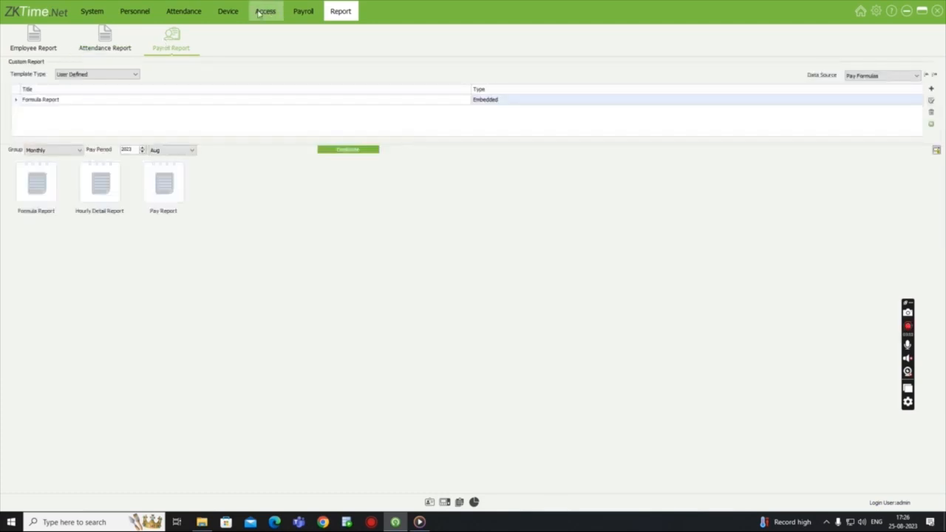
click(301, 9)
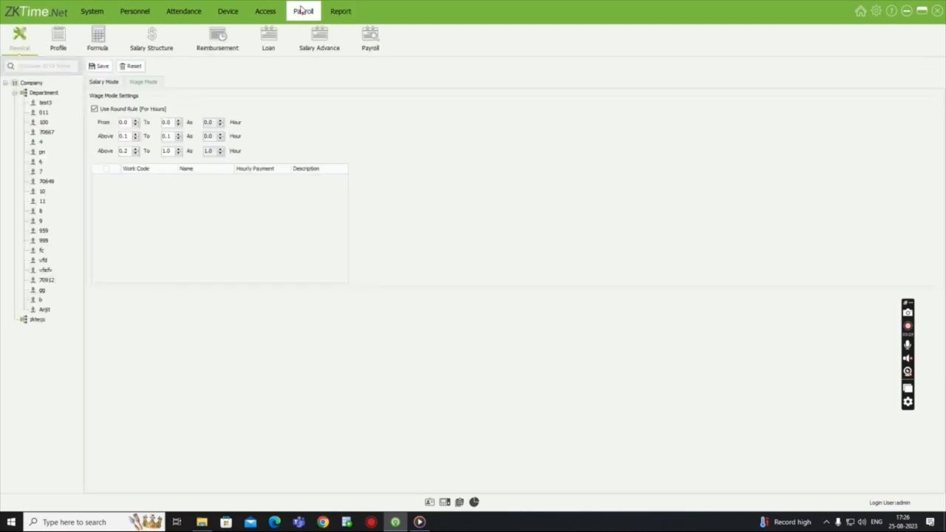
click(353, 13)
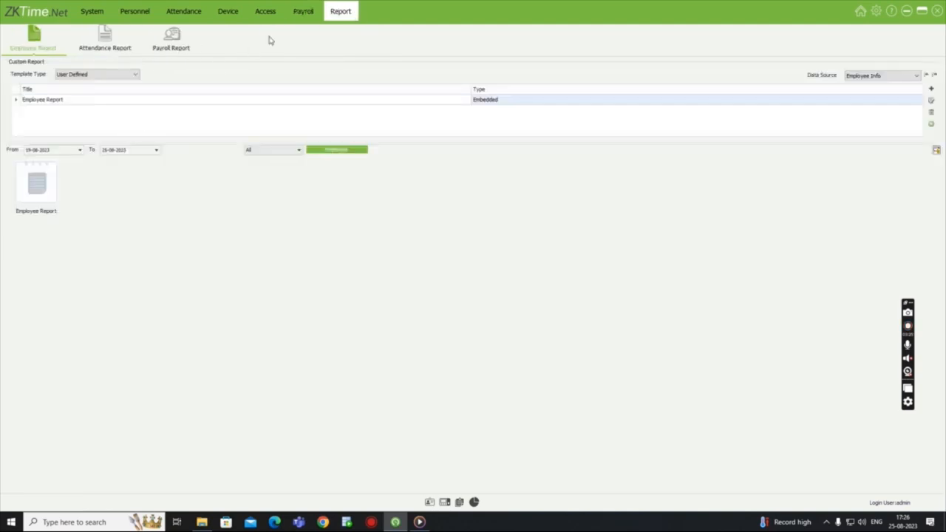
- Preview the payroll Formula Report for the monthly group, view its available export file formats, and close it without exporting
click(174, 39)
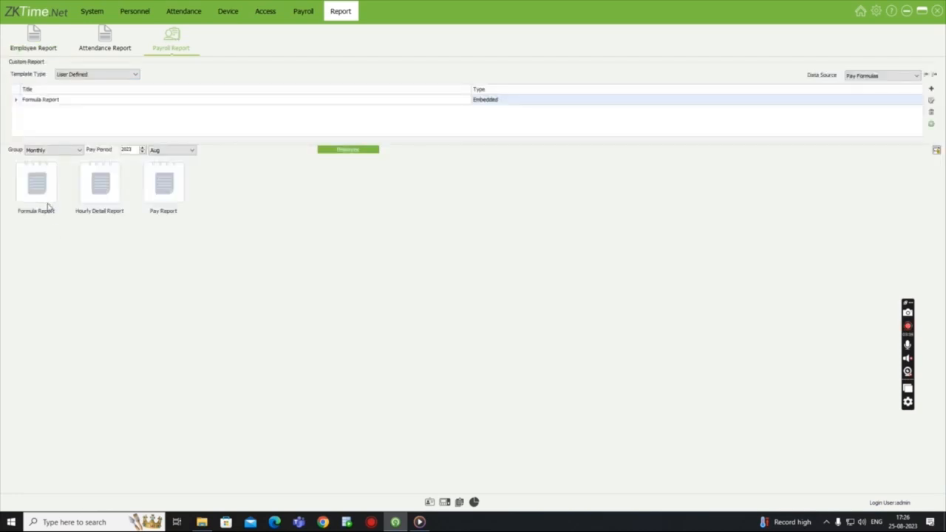
click(39, 188)
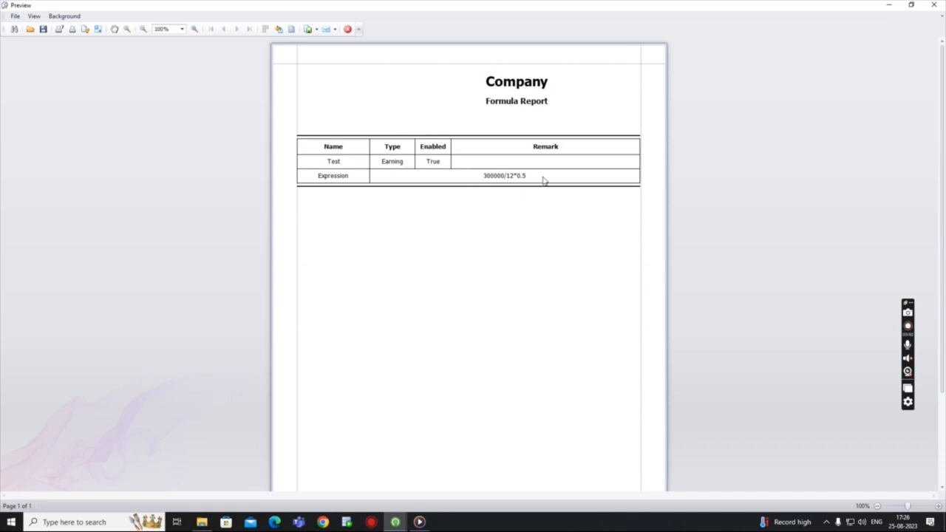
click(15, 15)
mouse_move(40, 66)
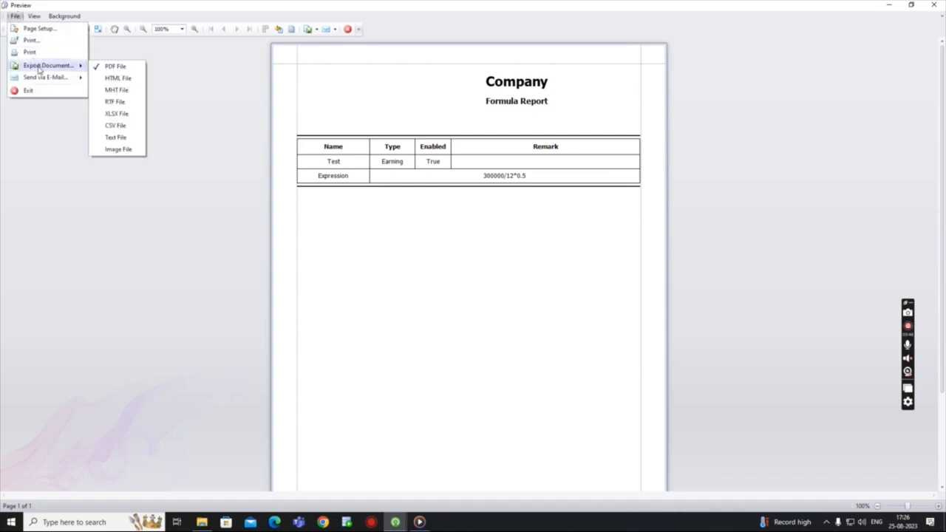
click(131, 199)
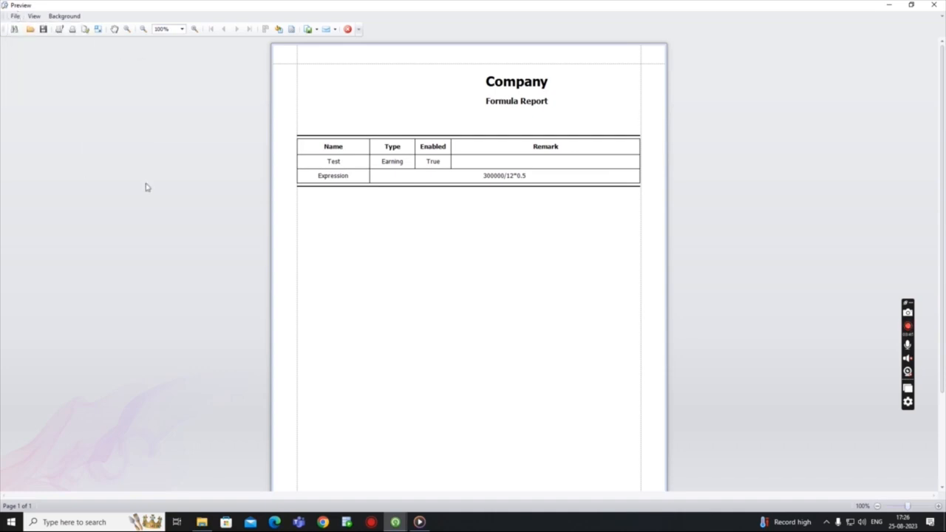
click(933, 5)
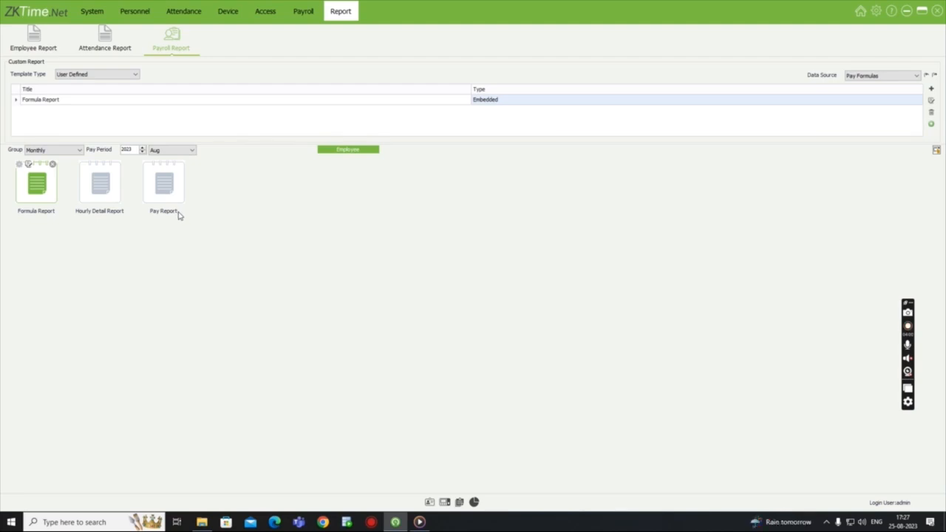
click(907, 325)
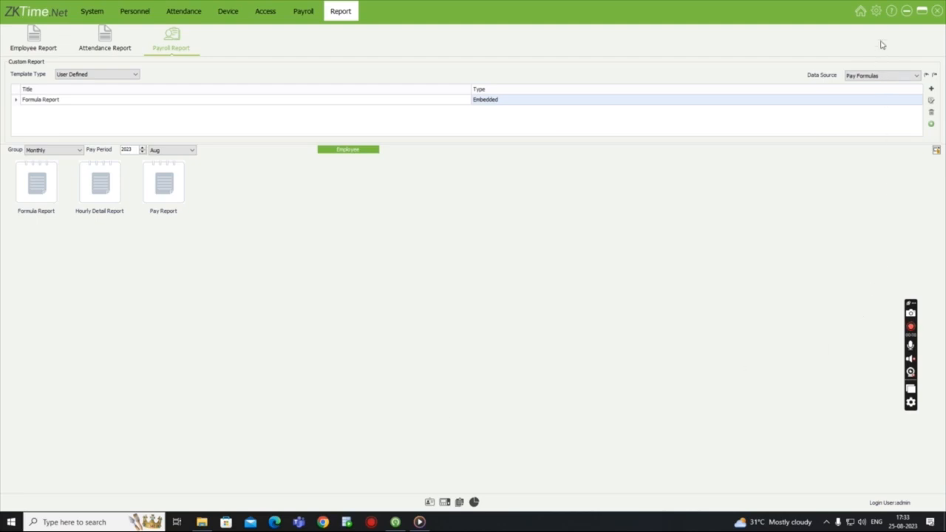
- Open the built-in help guide to look at the payroll report section, and close it
click(890, 12)
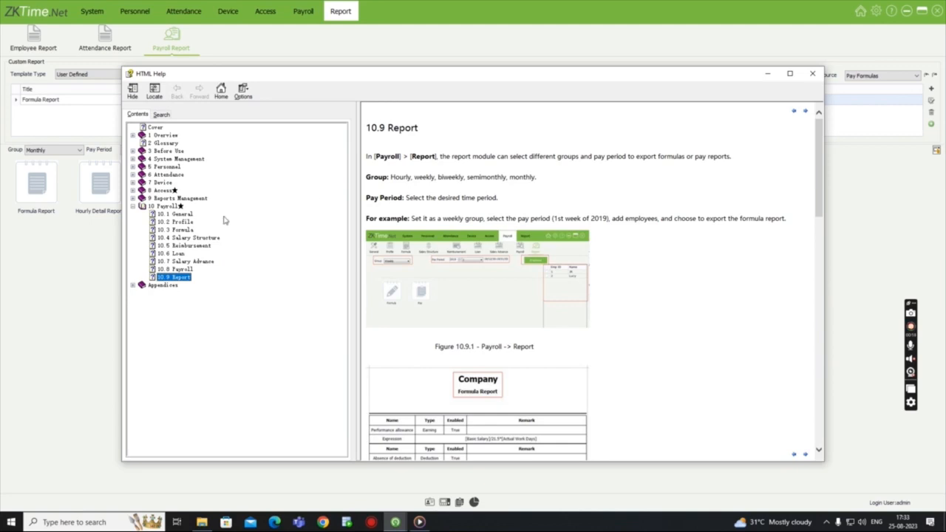
click(814, 74)
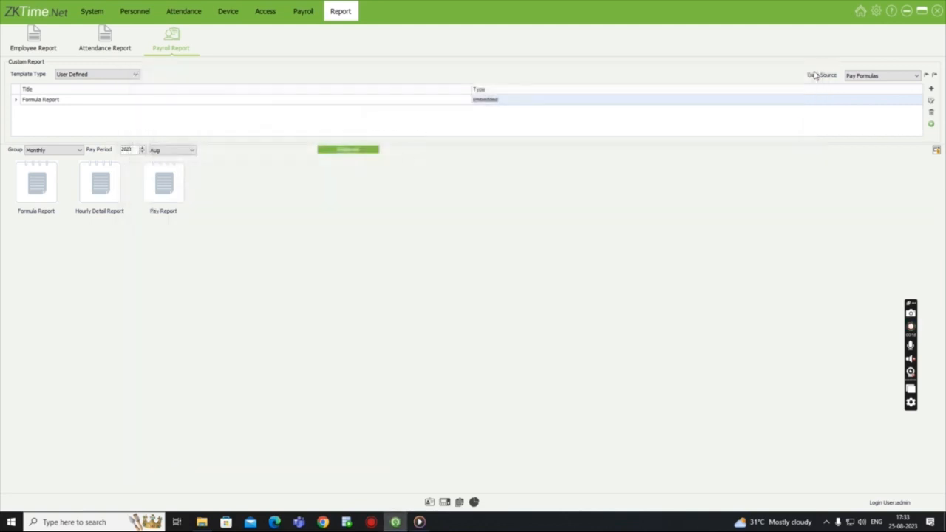